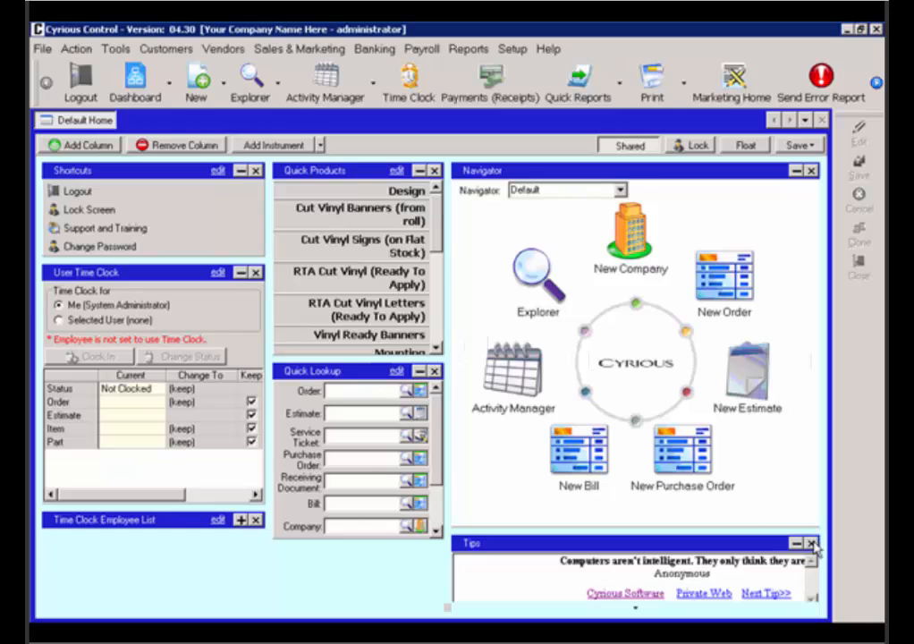
# Step: Remove the Tips, Navigator, Quick Products and Quick Lookup instruments from the Default Home dashboard
pyautogui.click(811, 543)
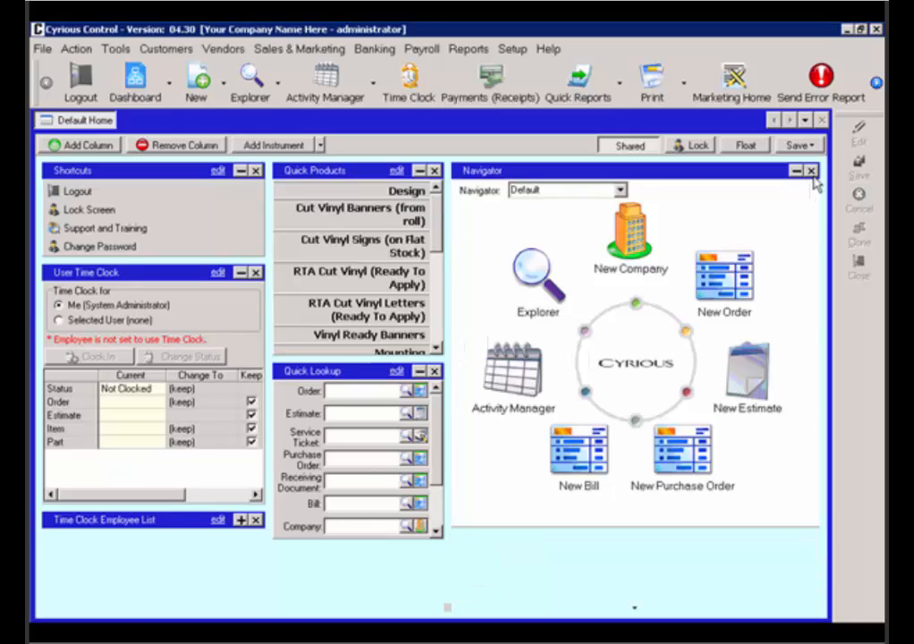
pyautogui.click(811, 172)
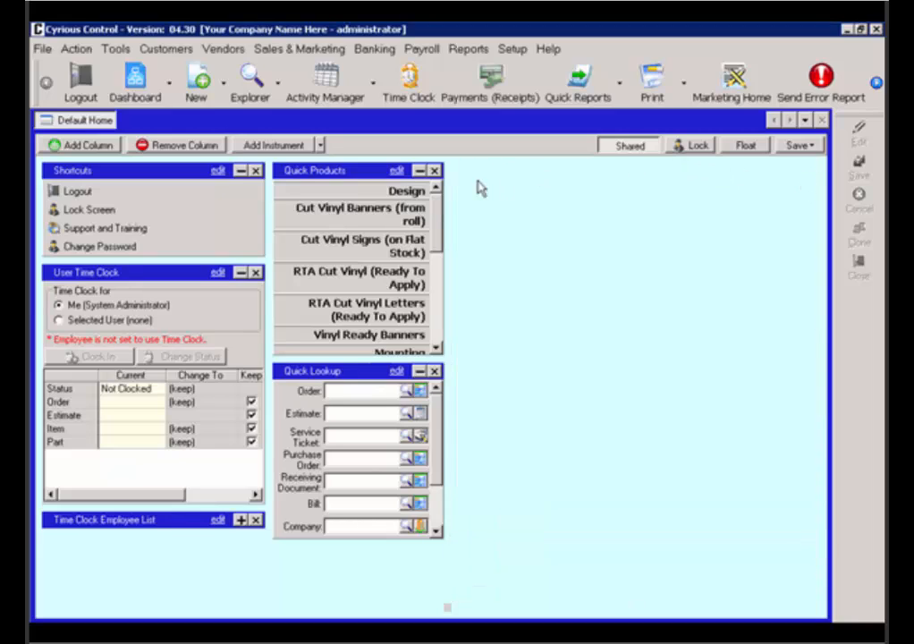
pyautogui.click(434, 172)
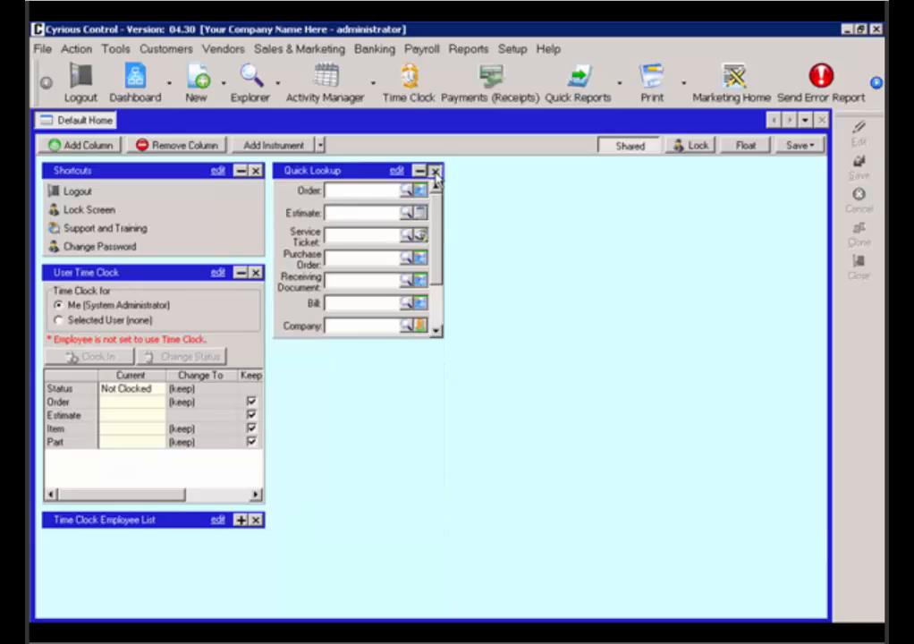
pyautogui.click(434, 172)
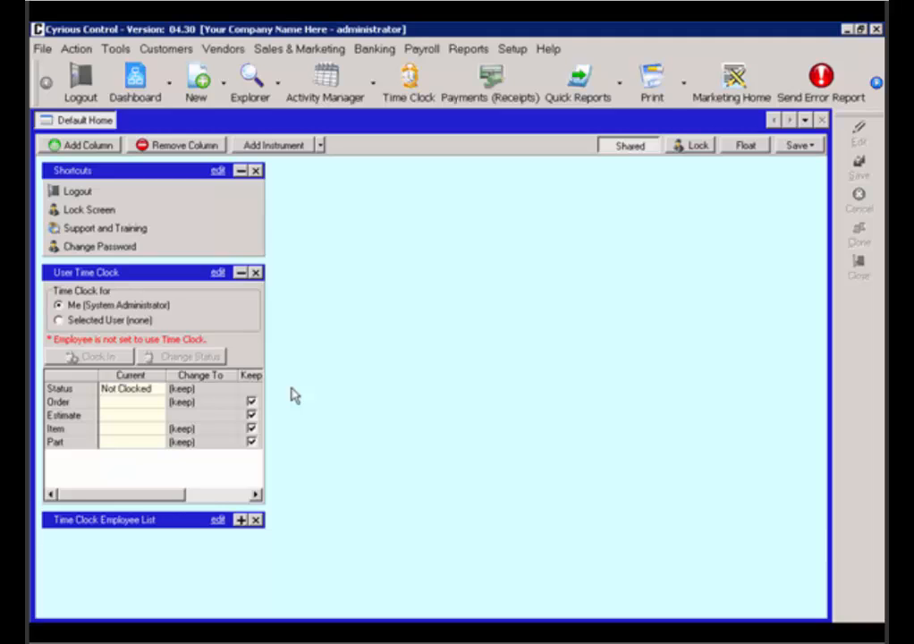
# Step: Add an Order Explorer instrument to the dashboard and stretch it down to nearly the full height of its column
pyautogui.click(272, 145)
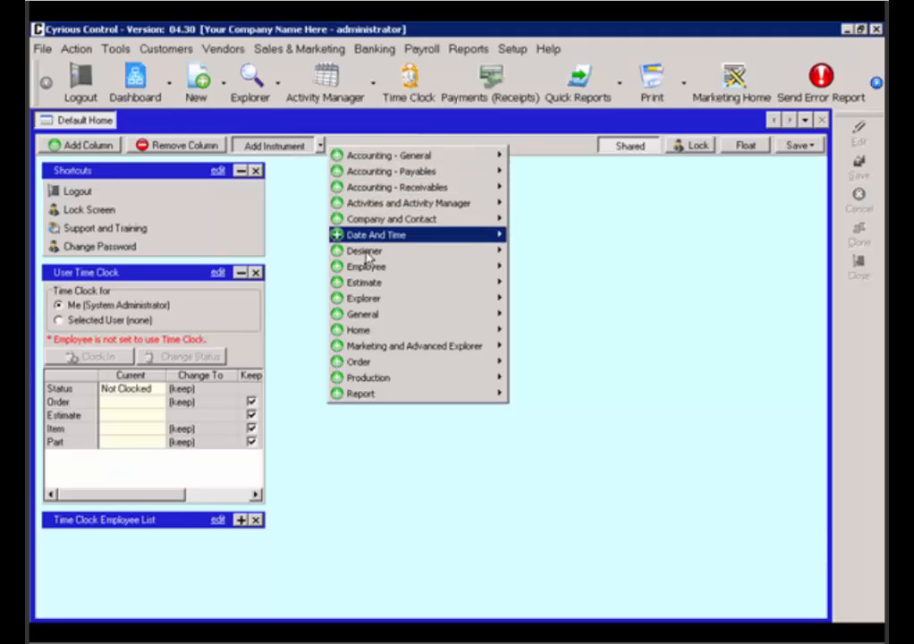
pyautogui.moveTo(381, 302)
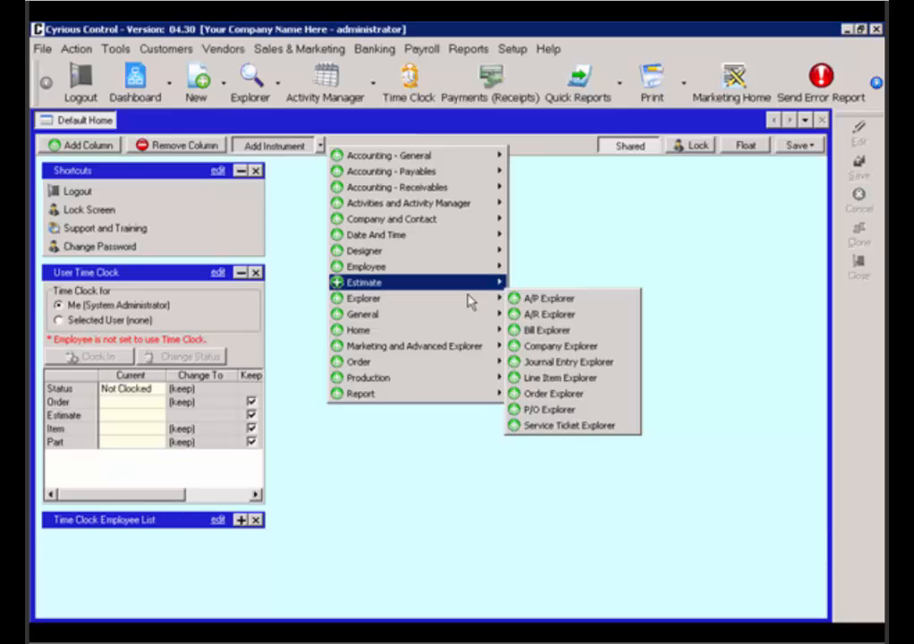
pyautogui.click(531, 395)
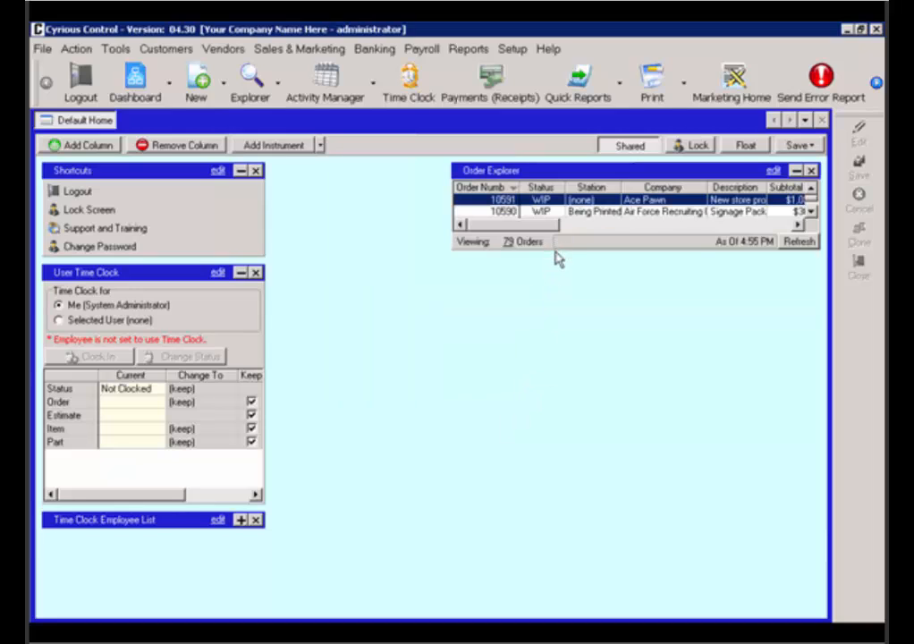
pyautogui.moveTo(554, 249); pyautogui.dragTo(555, 535)
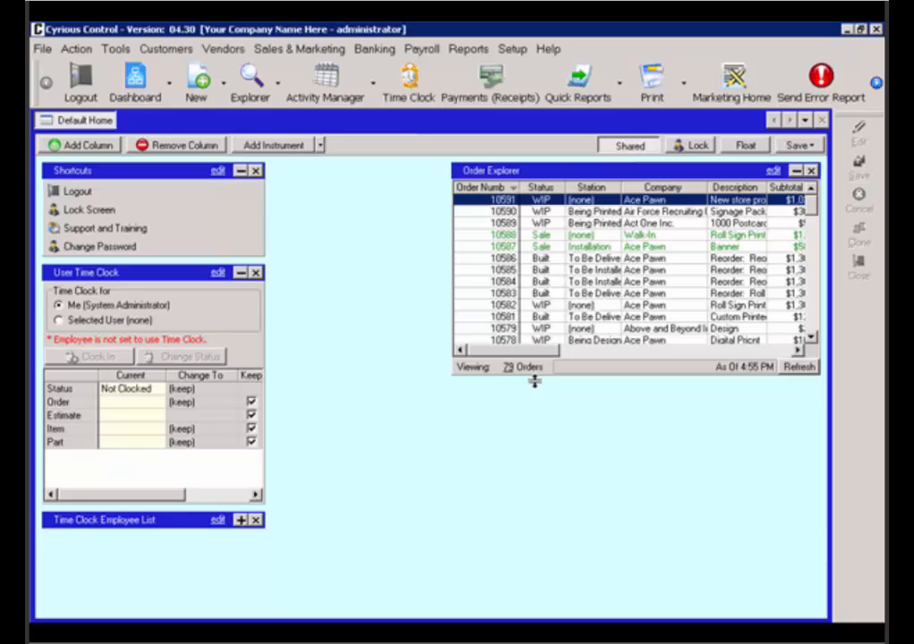
pyautogui.moveTo(534, 379); pyautogui.dragTo(525, 542)
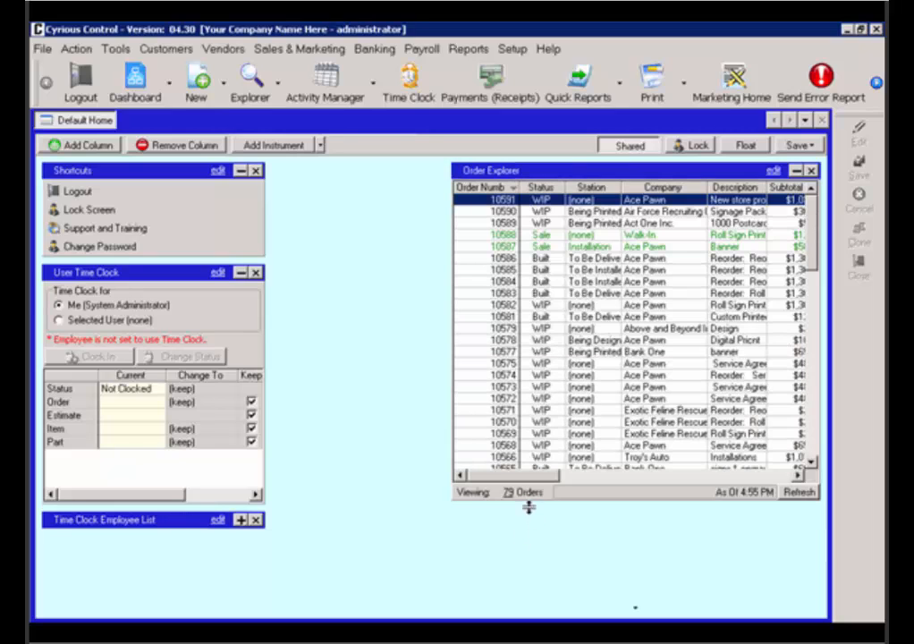
pyautogui.moveTo(529, 507); pyautogui.dragTo(517, 587)
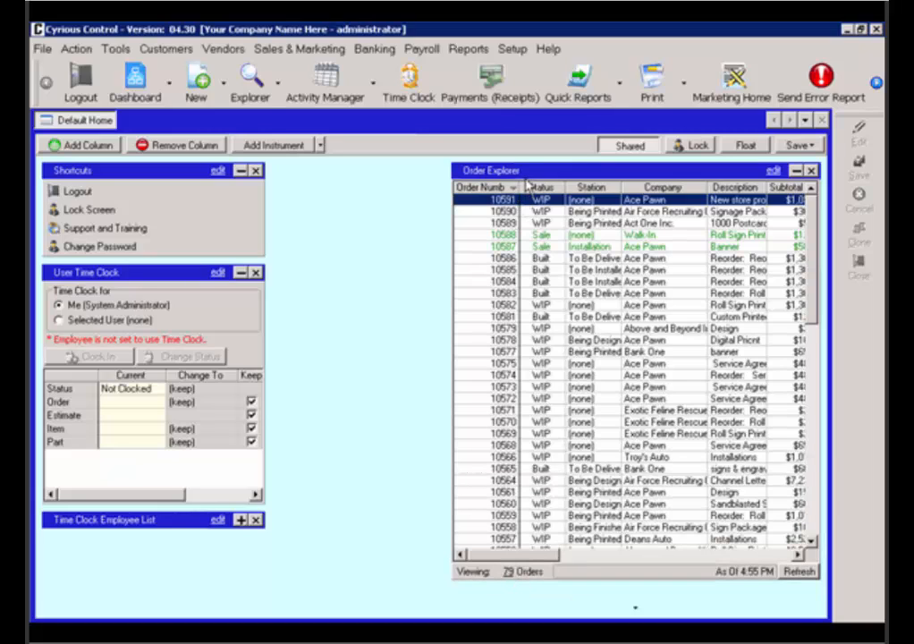
# Step: Reduce the dashboard to two columns, with the Order Explorer in a wide second column beside a narrow first column
pyautogui.moveTo(526, 174); pyautogui.dragTo(403, 188)
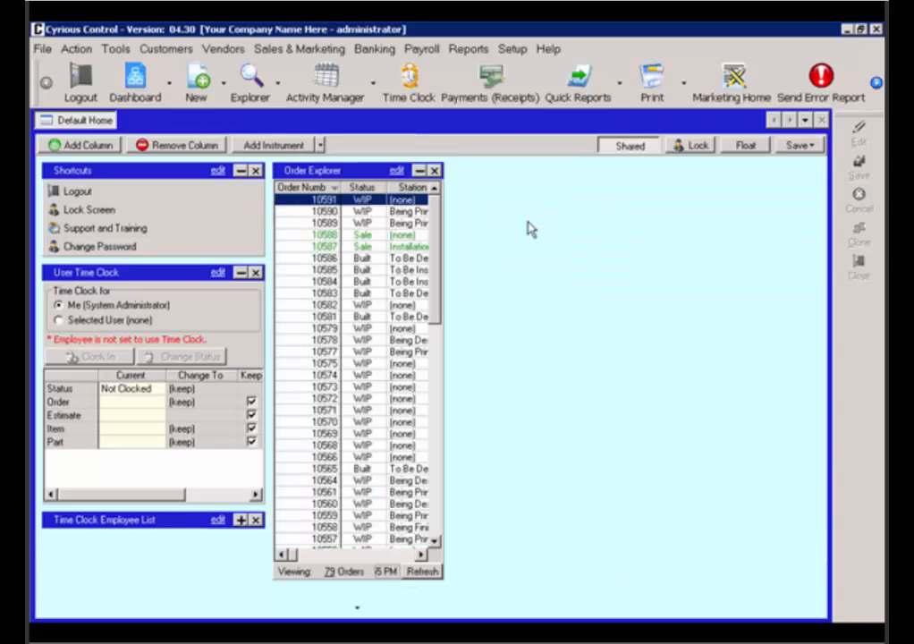
pyautogui.click(159, 146)
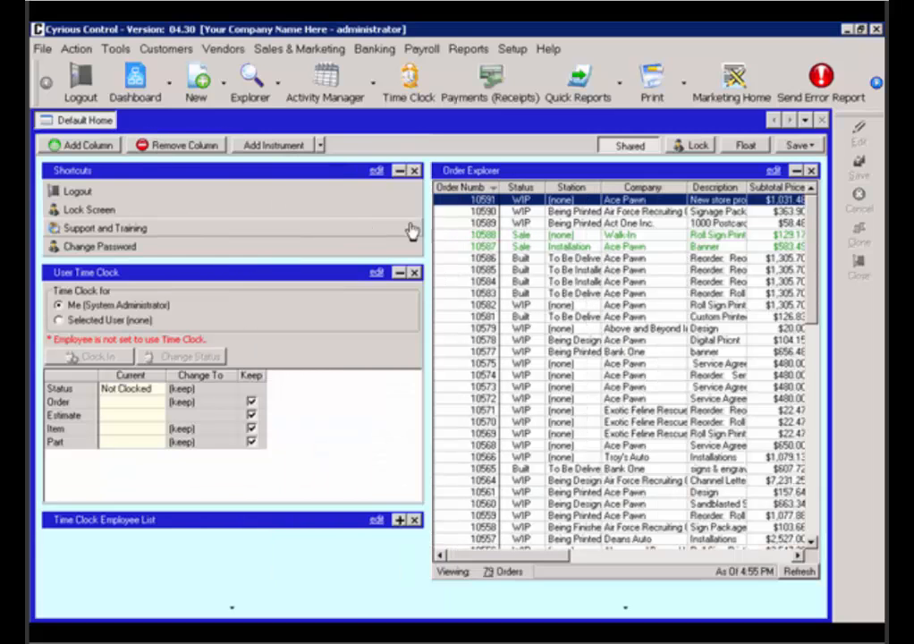
pyautogui.moveTo(427, 205); pyautogui.dragTo(217, 202)
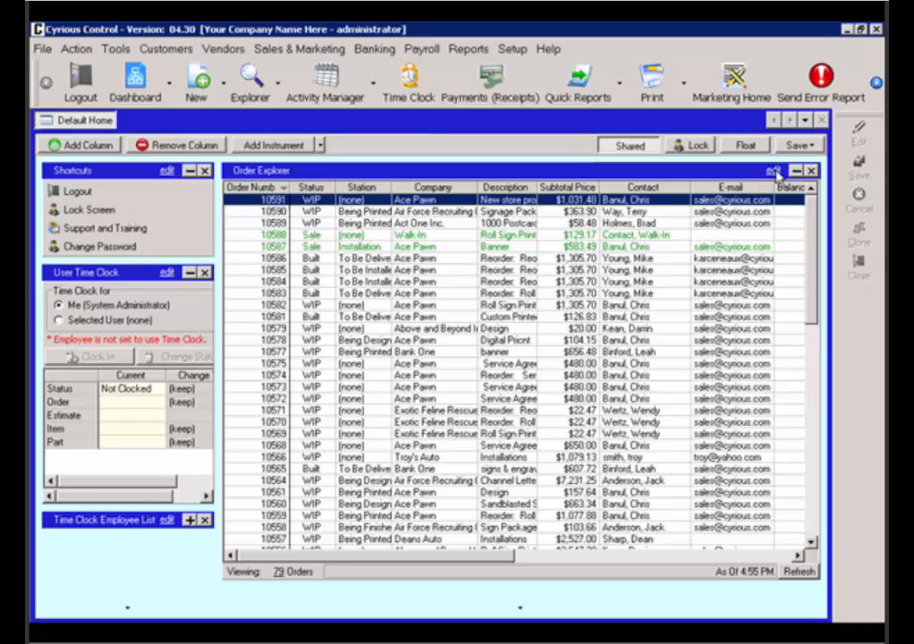
# Step: In the Order Explorer's properties, set the caption to WIP List and the refresh interval to 30 minutes
pyautogui.click(774, 172)
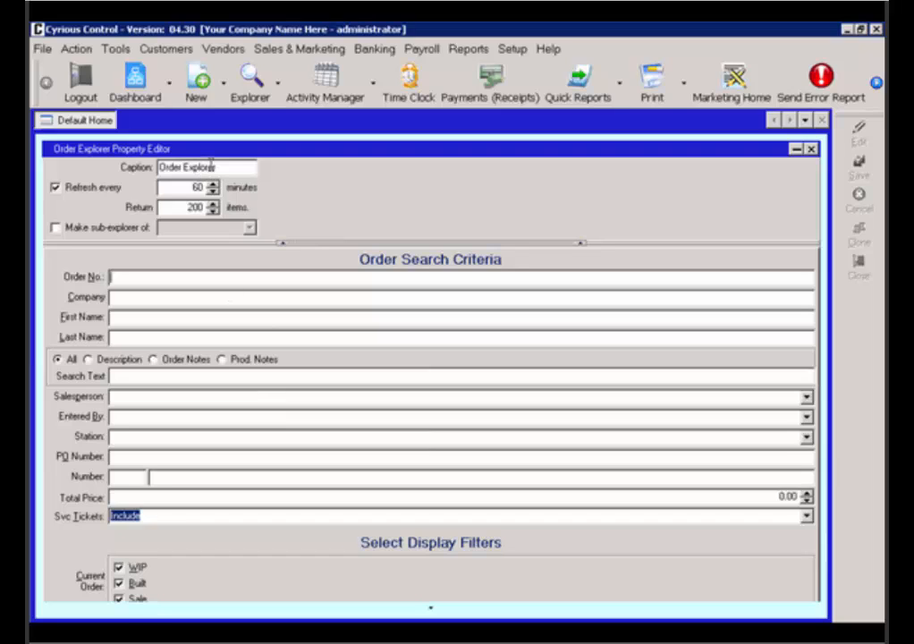
pyautogui.click(173, 168)
pyautogui.moveTo(216, 168); pyautogui.dragTo(147, 169)
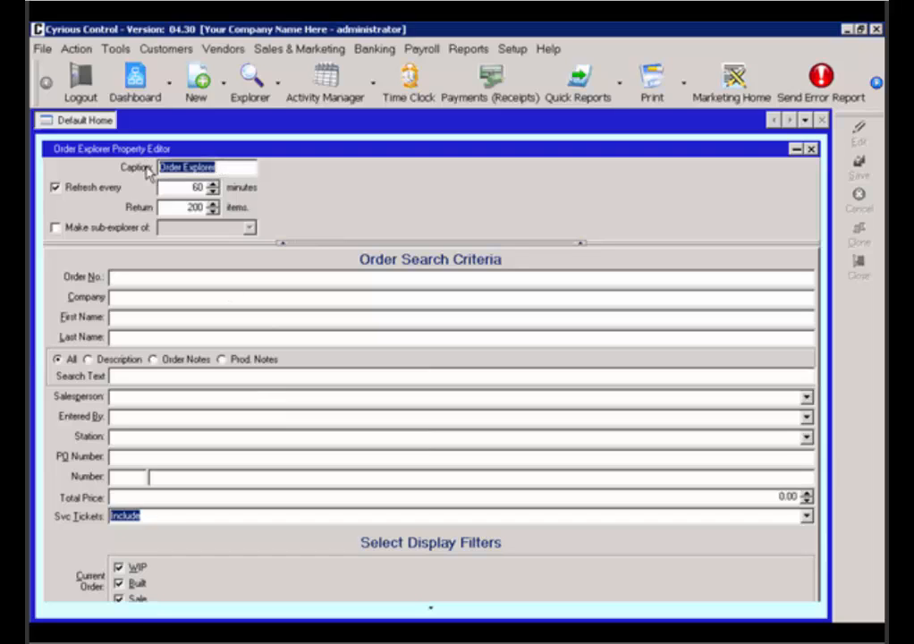
pyautogui.write('W')
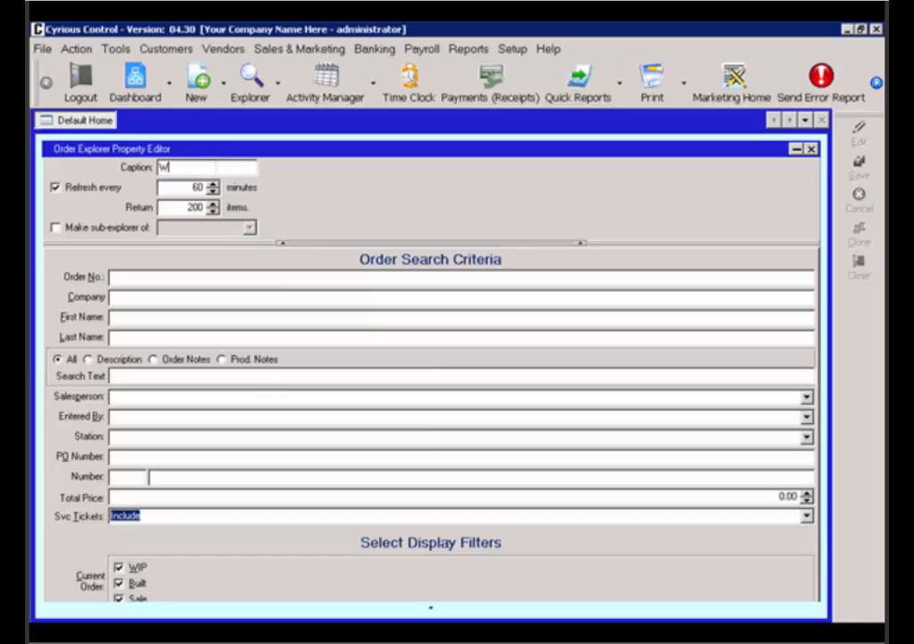
pyautogui.write('IP List')
pyautogui.doubleClick(180, 186)
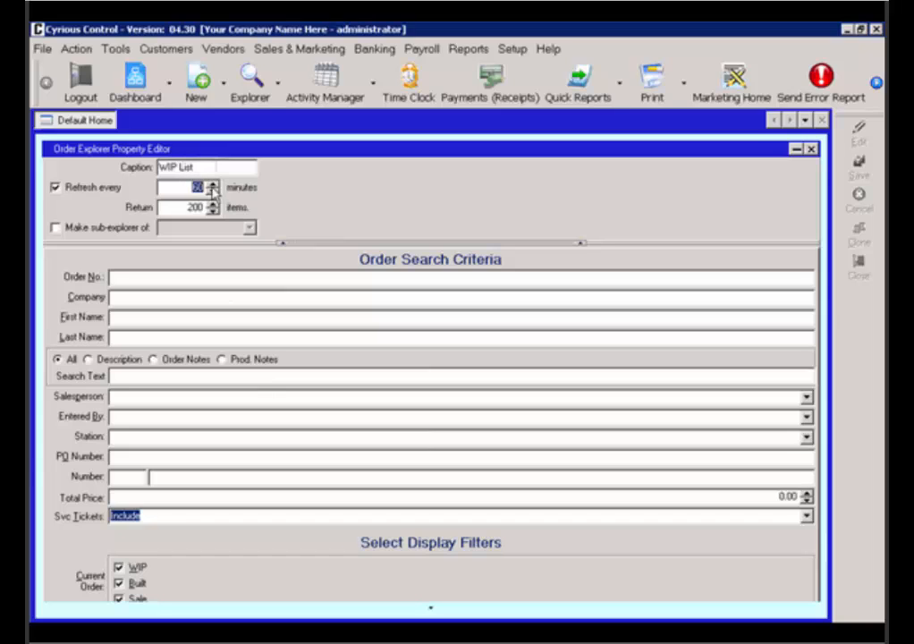
pyautogui.write('3')
pyautogui.press('Tab')
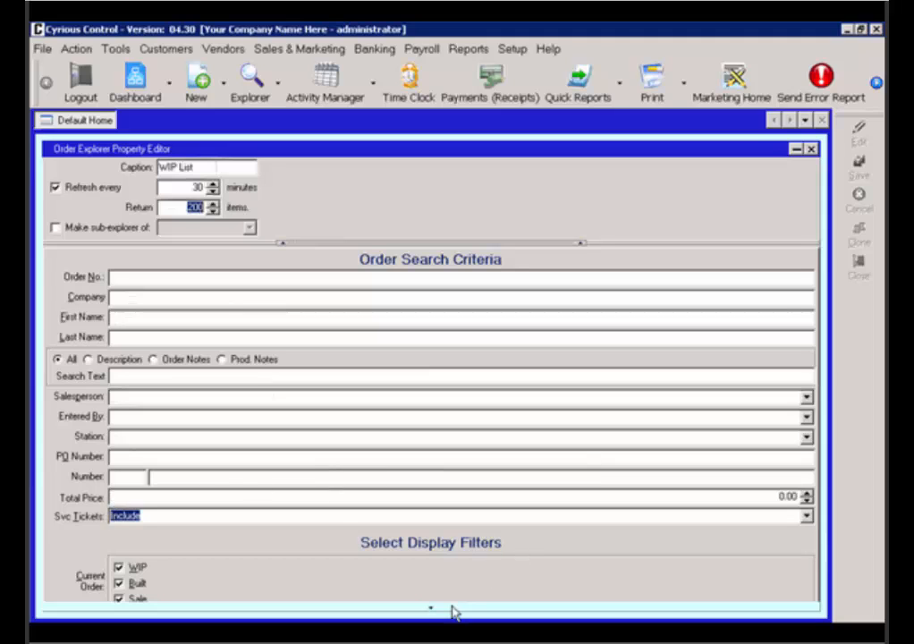
# Step: Limit the display filters to WIP orders by excluding Built, Sale, Closed and Voided orders
pyautogui.scroll(-5, 452, 611)
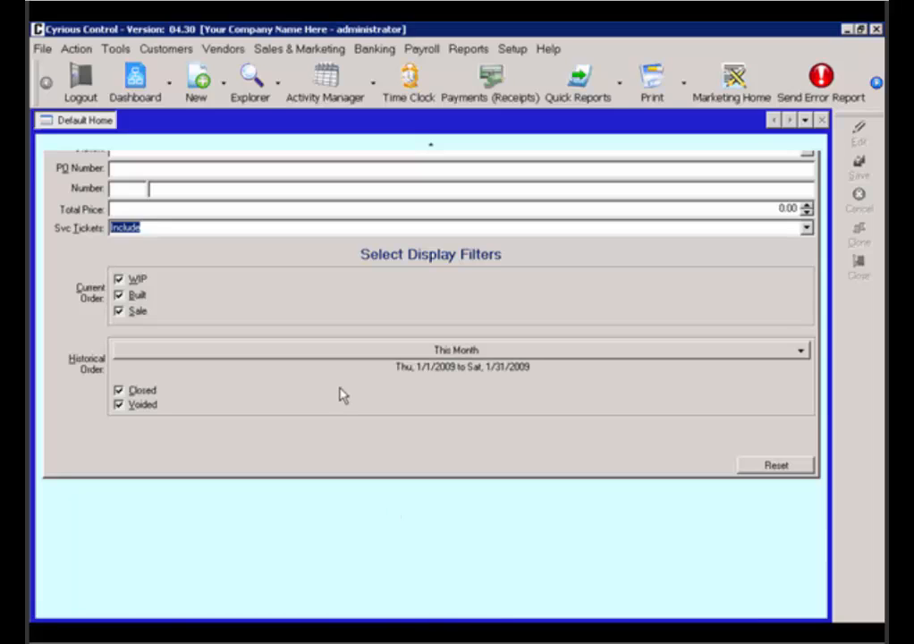
pyautogui.click(120, 295)
pyautogui.click(119, 312)
pyautogui.click(119, 391)
pyautogui.click(119, 405)
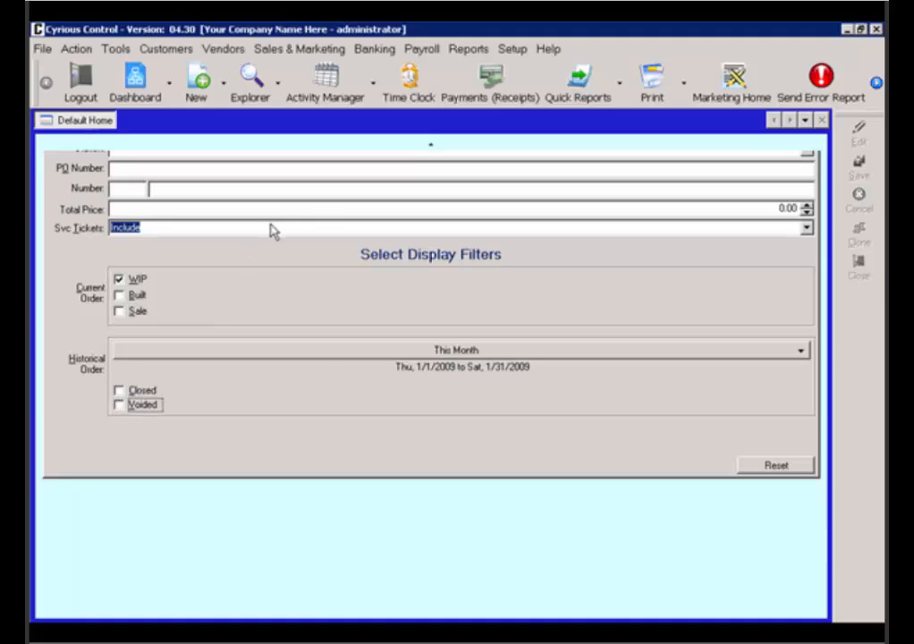
# Step: Set service tickets to Exclude in the search criteria and close the property editor
pyautogui.click(807, 228)
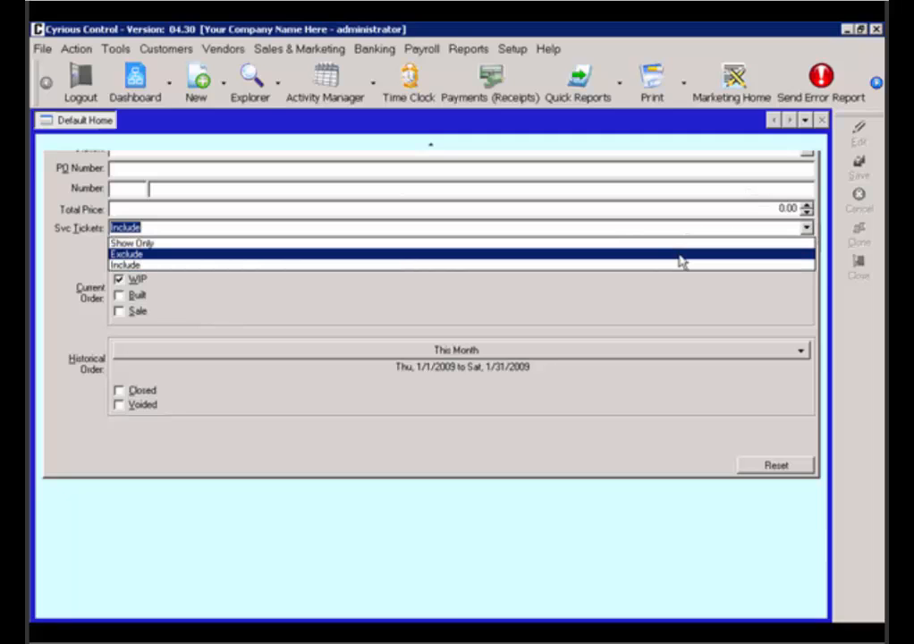
pyautogui.click(679, 255)
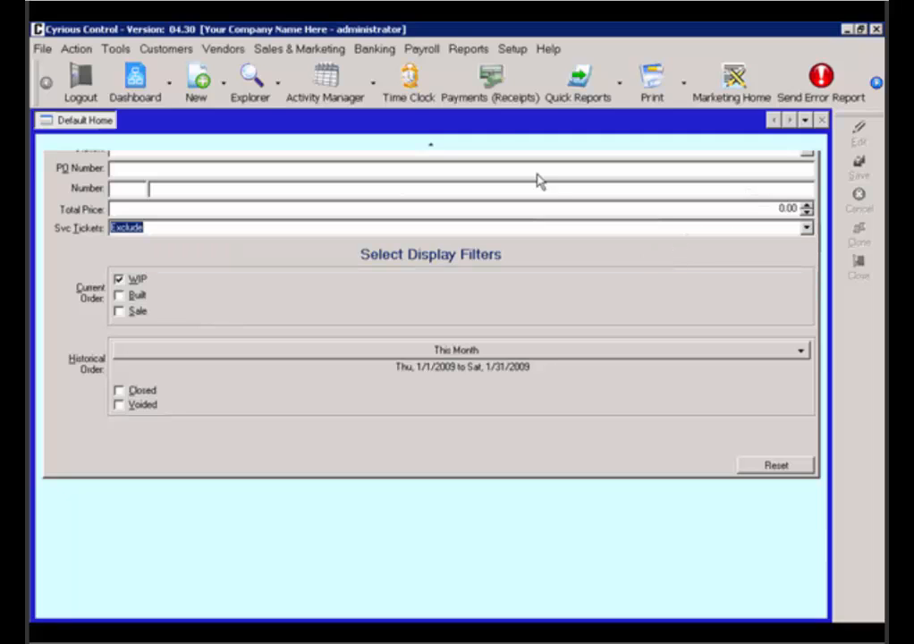
pyautogui.scroll(5, 460, 148)
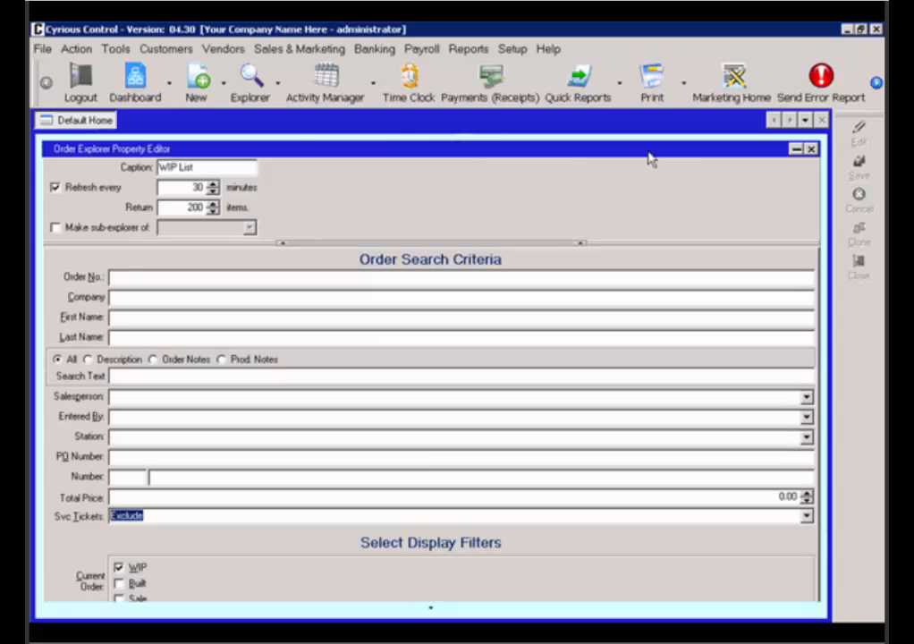
pyautogui.click(811, 150)
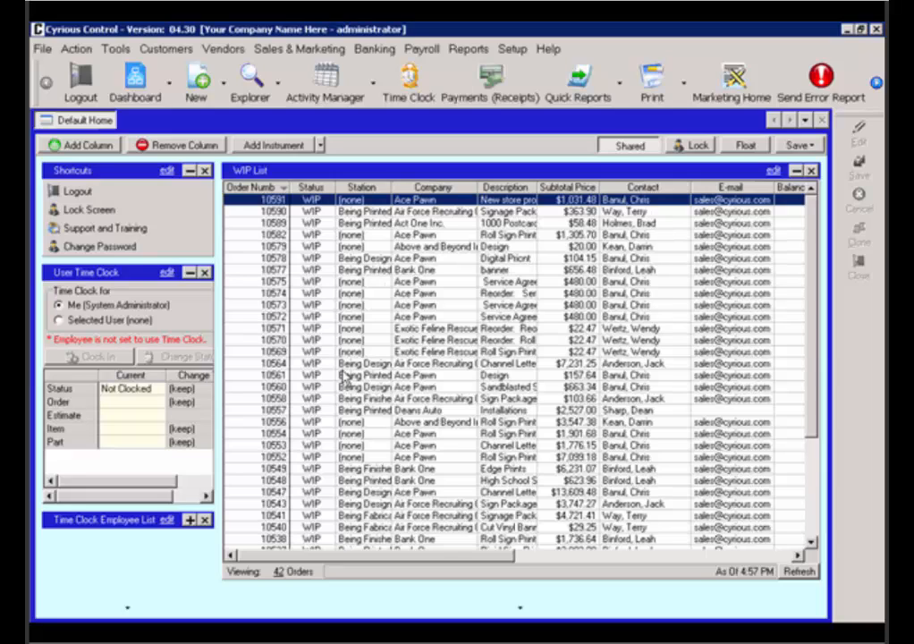
# Step: Open the column chooser for the WIP List and hide the Status column
pyautogui.click(374, 309)
pyautogui.rightClick(376, 317)
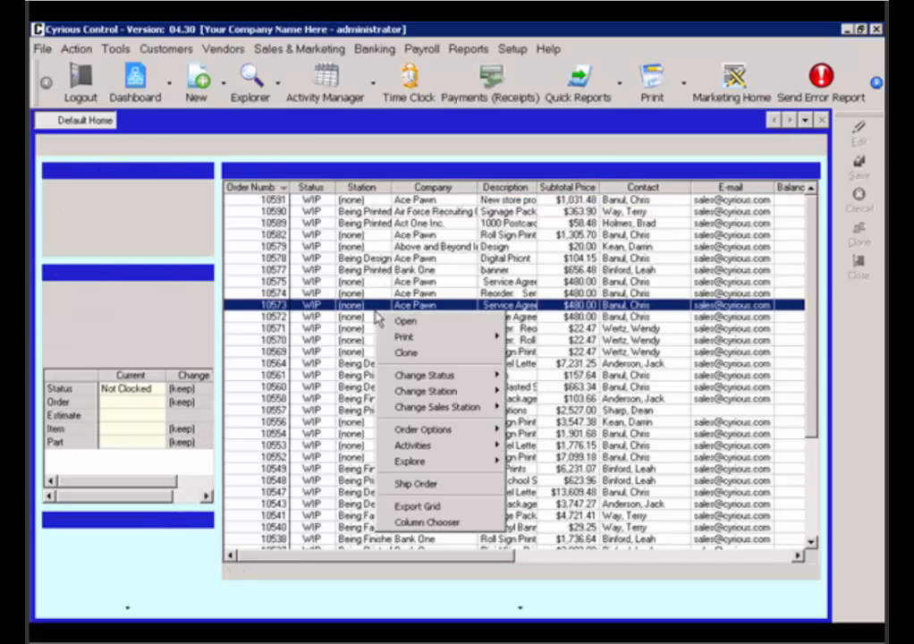
pyautogui.click(425, 525)
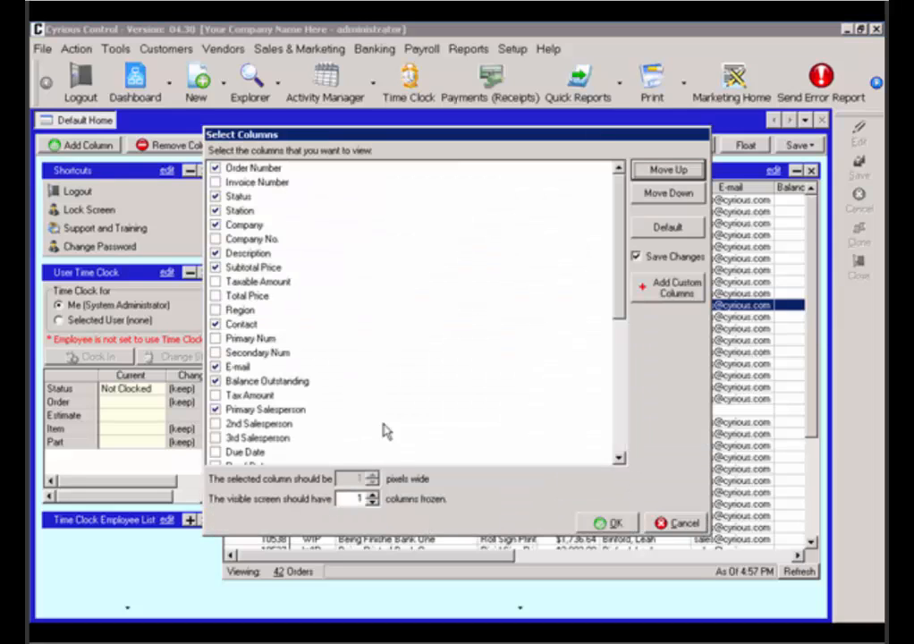
pyautogui.click(216, 196)
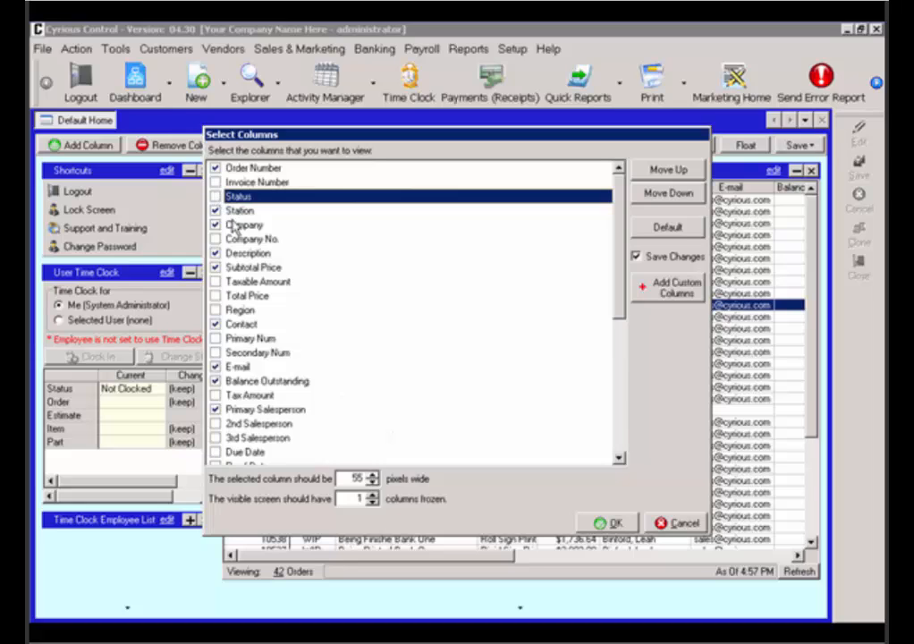
# Step: Move the Company column up to directly below Order Number in the column order
pyautogui.click(229, 225)
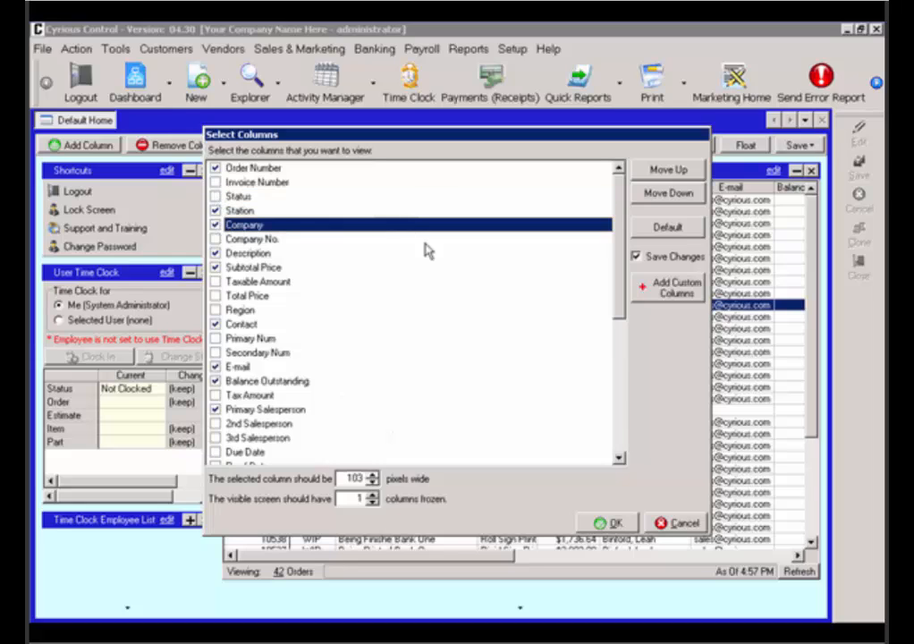
pyautogui.click(652, 175)
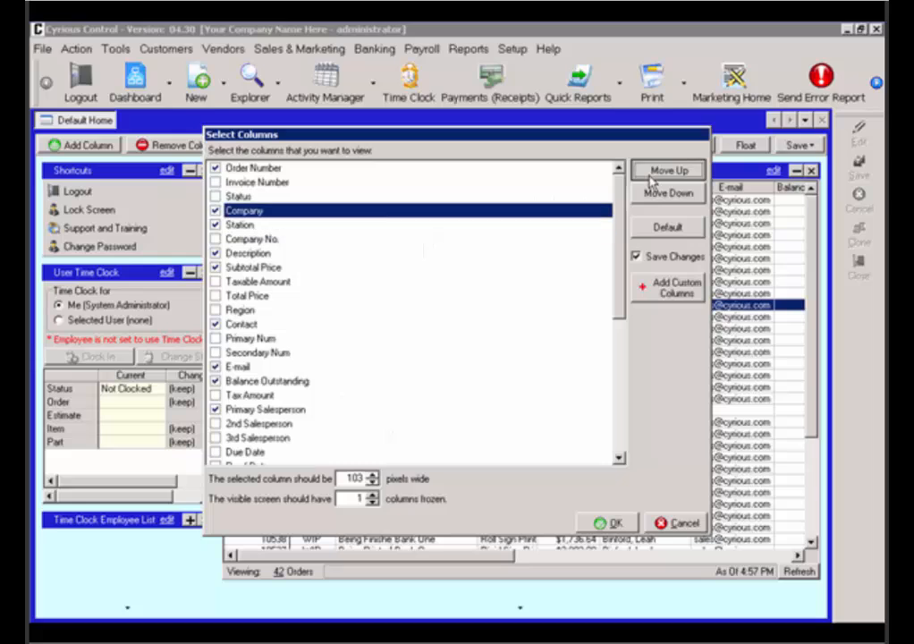
pyautogui.click(652, 176)
pyautogui.click(652, 175)
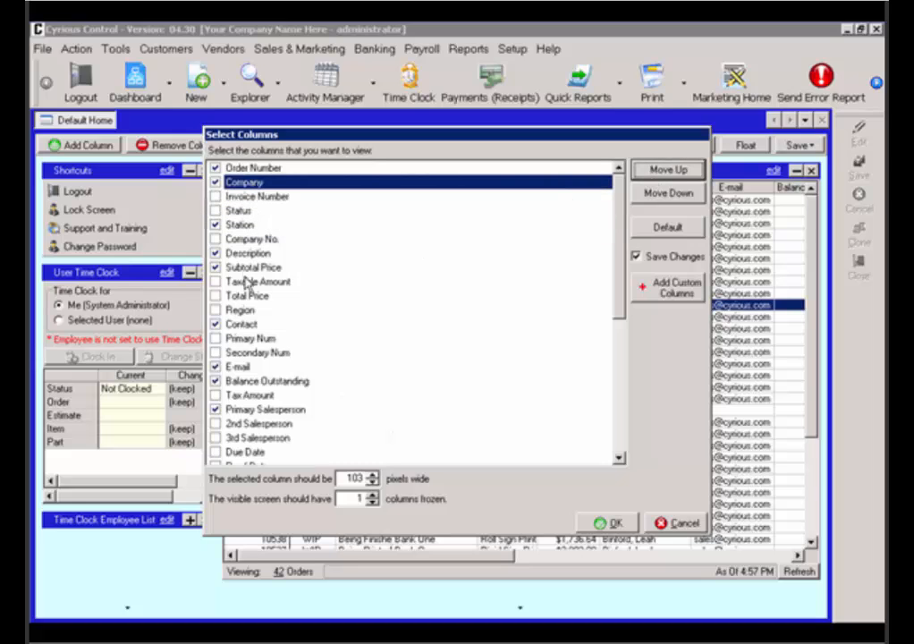
# Step: Move the Primary Salesperson column up to directly below Company in the column order
pyautogui.click(256, 411)
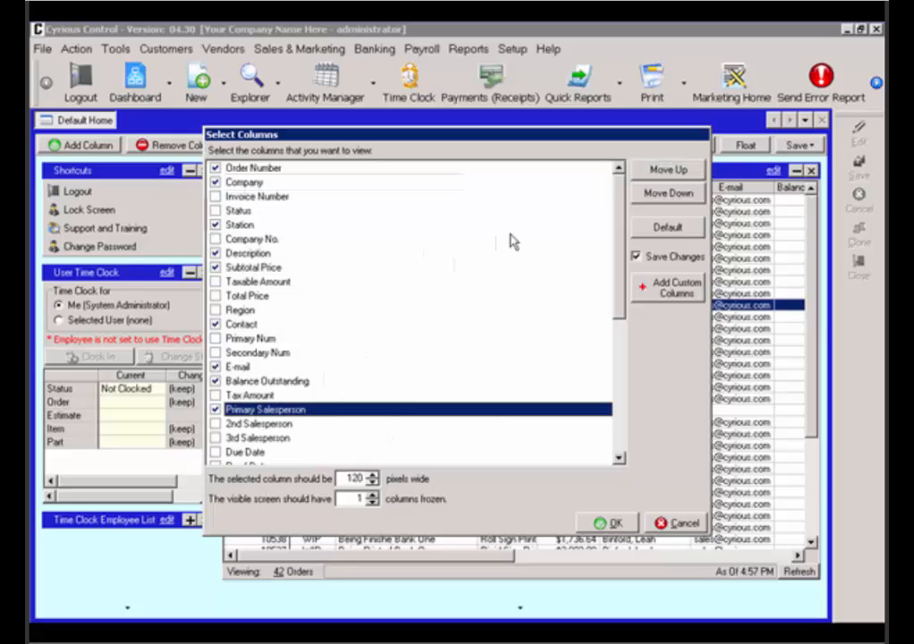
pyautogui.click(680, 169)
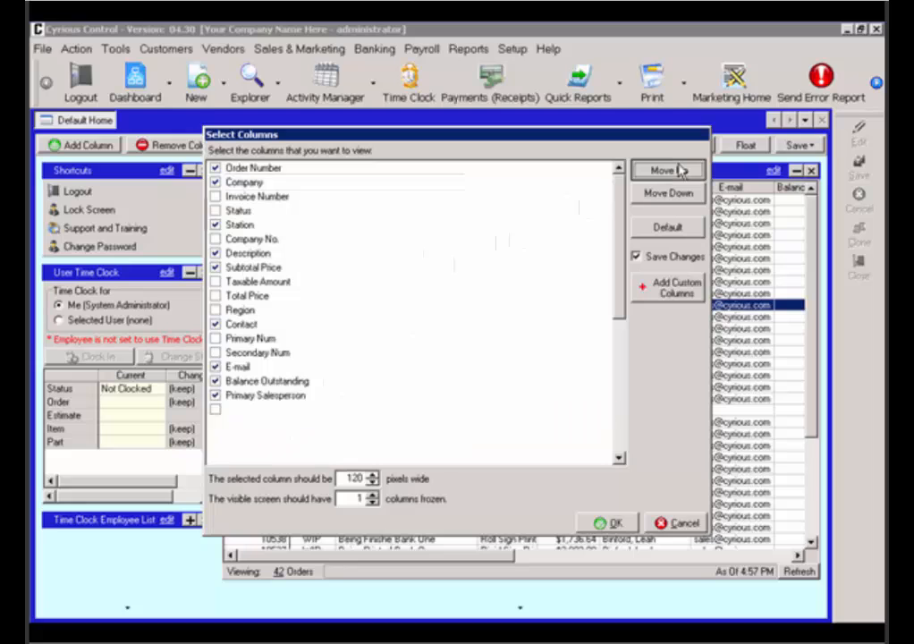
pyautogui.click(680, 170)
pyautogui.click(679, 170)
pyautogui.click(679, 170)
pyautogui.click(680, 169)
pyautogui.click(680, 170)
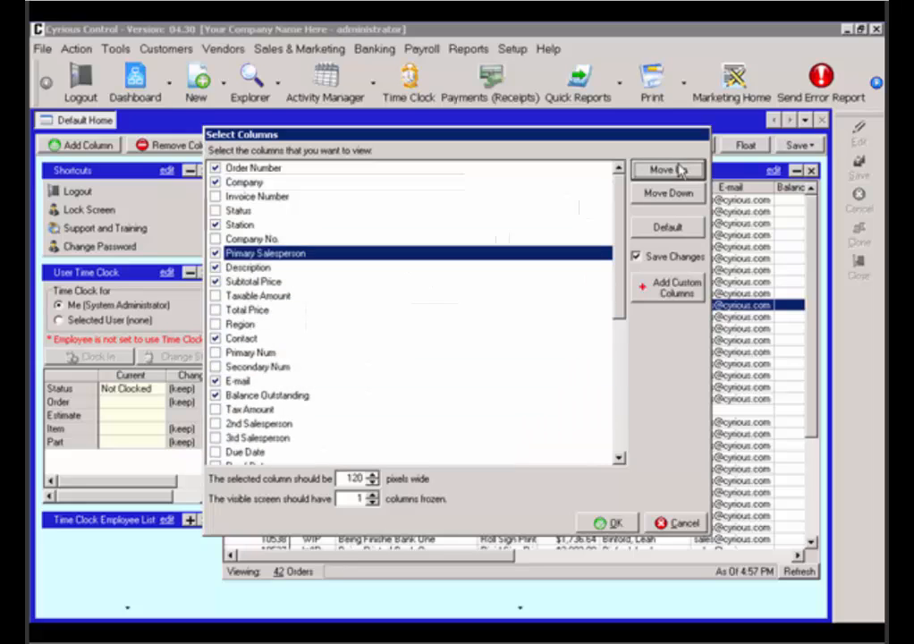
pyautogui.click(680, 170)
pyautogui.click(679, 170)
pyautogui.click(680, 170)
pyautogui.click(680, 170)
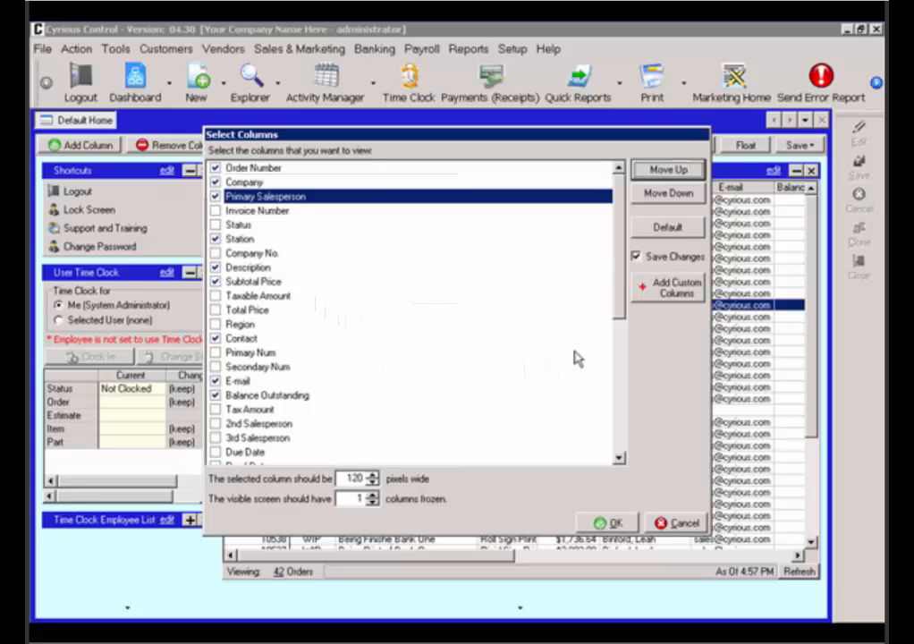
# Step: Move the Payments column up to directly below Primary Salesperson in the column order
pyautogui.moveTo(619, 288); pyautogui.dragTo(611, 349)
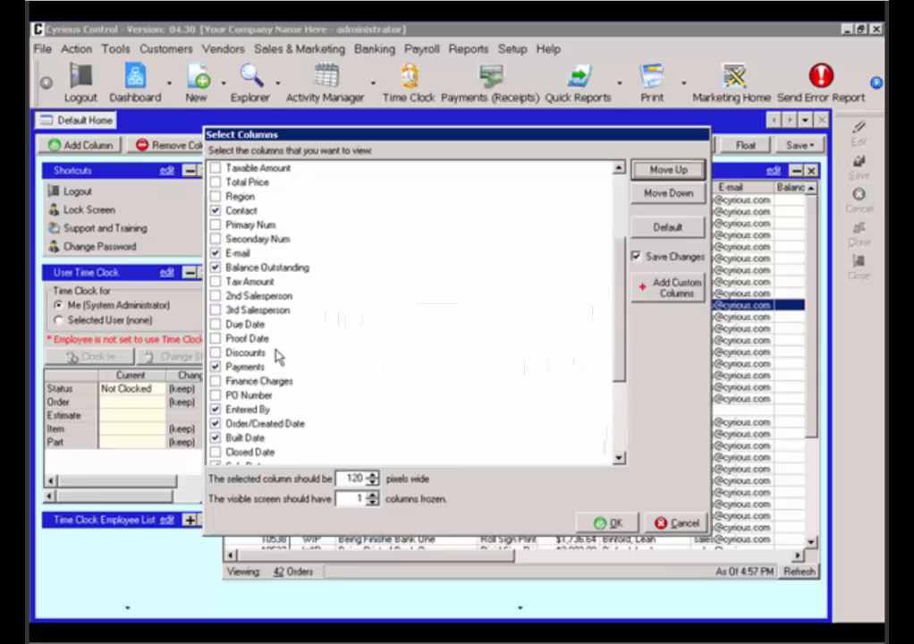
pyautogui.click(259, 370)
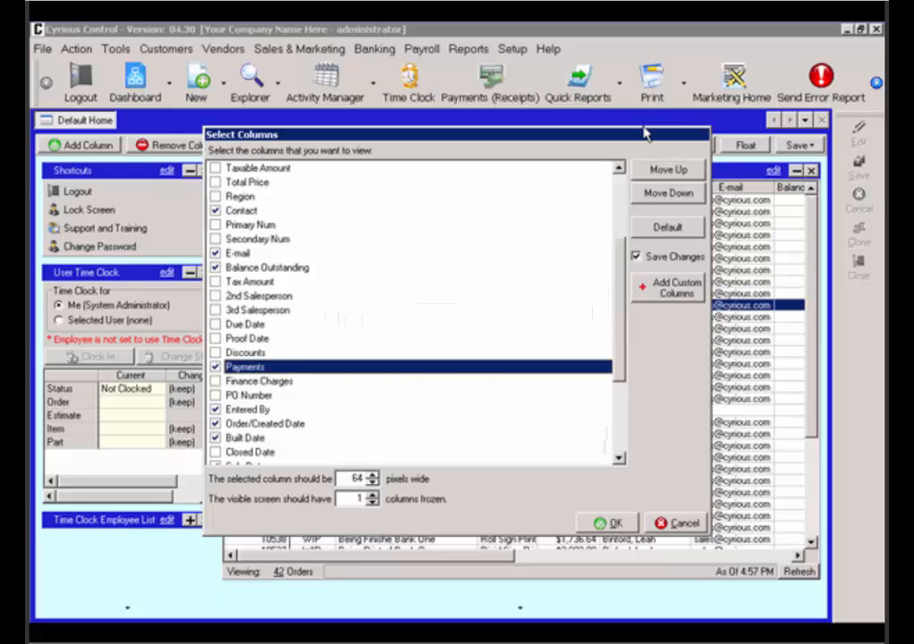
pyautogui.click(665, 176)
pyautogui.click(665, 176)
pyautogui.click(665, 177)
pyautogui.click(664, 177)
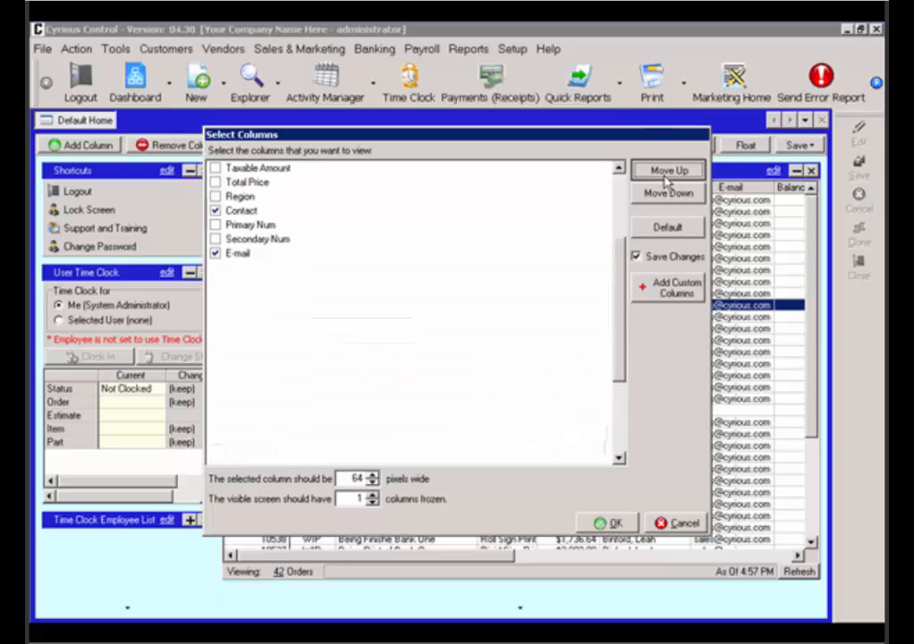
pyautogui.click(664, 176)
pyautogui.click(665, 176)
pyautogui.click(665, 177)
pyautogui.click(665, 176)
pyautogui.tripleClick(664, 176)
pyautogui.tripleClick(665, 176)
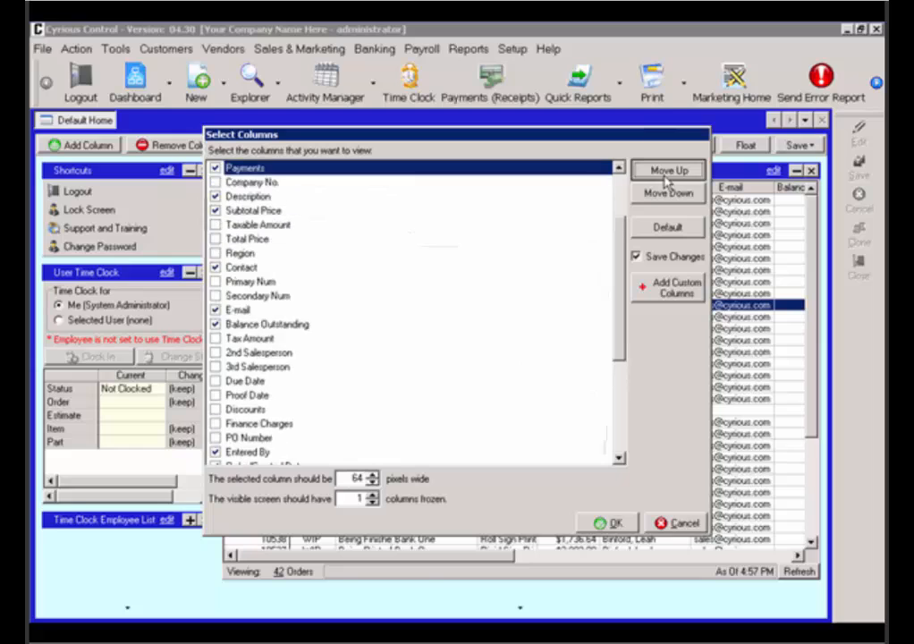
pyautogui.tripleClick(664, 176)
pyautogui.doubleClick(665, 177)
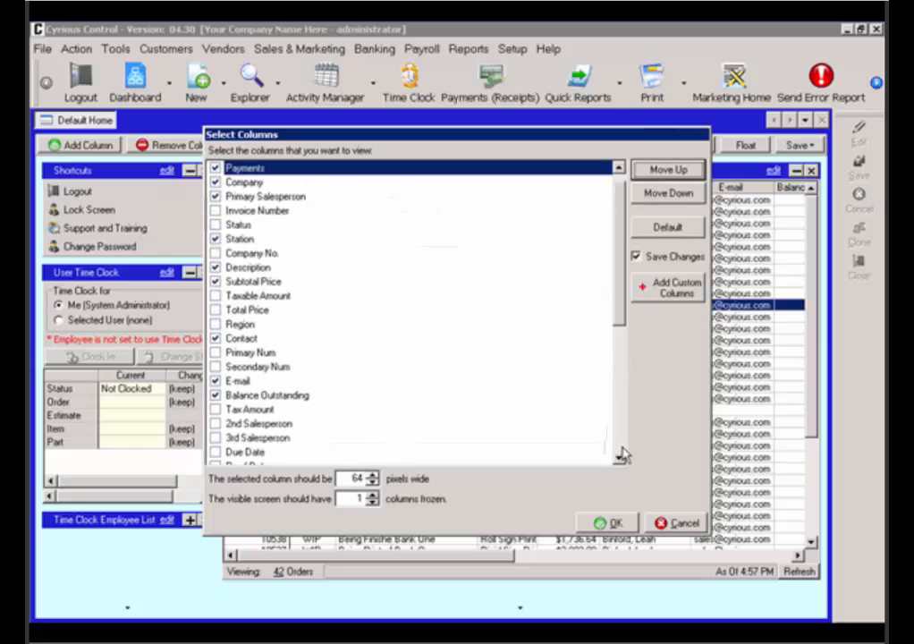
pyautogui.doubleClick(666, 194)
pyautogui.doubleClick(666, 194)
pyautogui.click(667, 170)
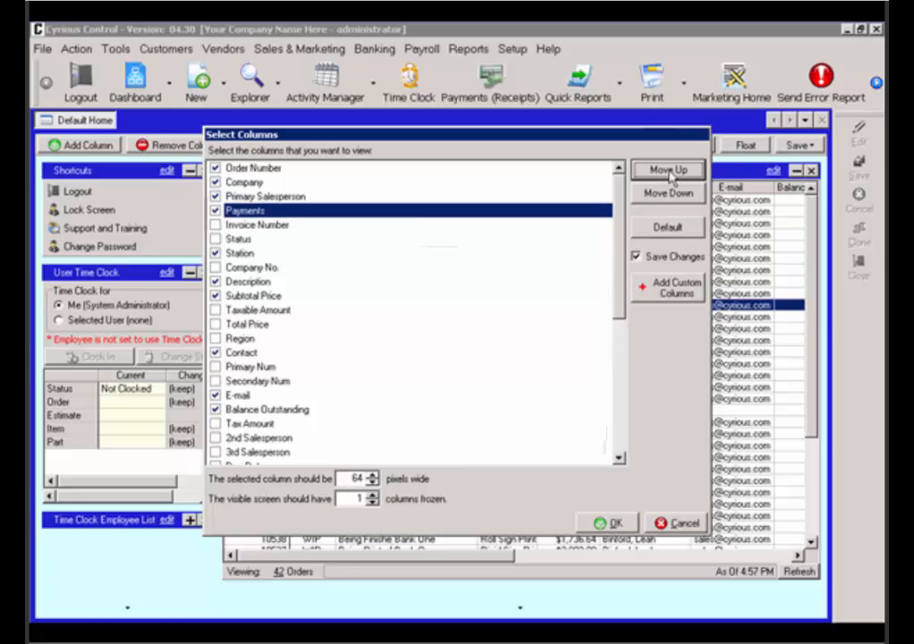
# Step: Move the Contact column up to directly below Payments in the column order
pyautogui.click(261, 353)
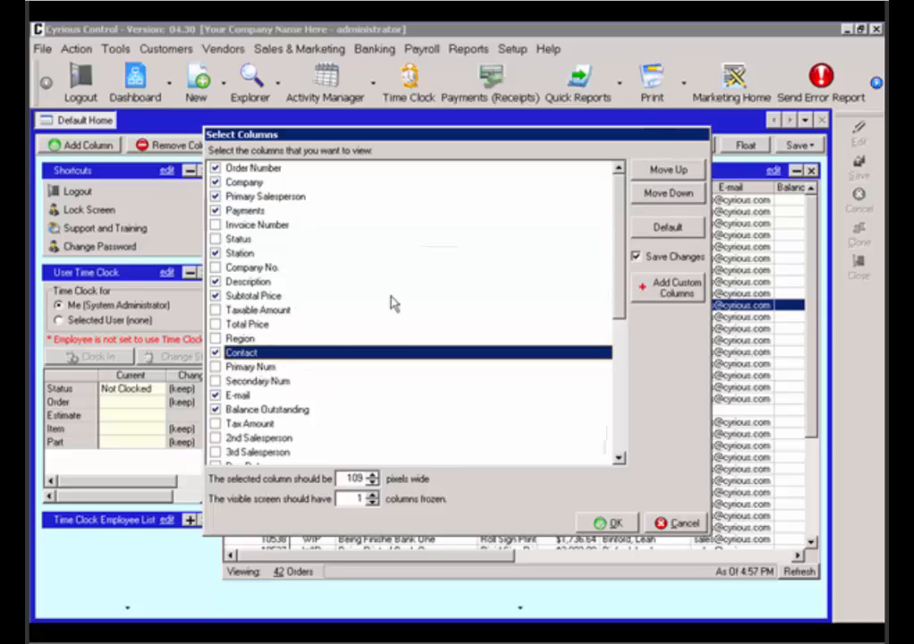
pyautogui.tripleClick(678, 172)
pyautogui.tripleClick(678, 173)
pyautogui.doubleClick(678, 172)
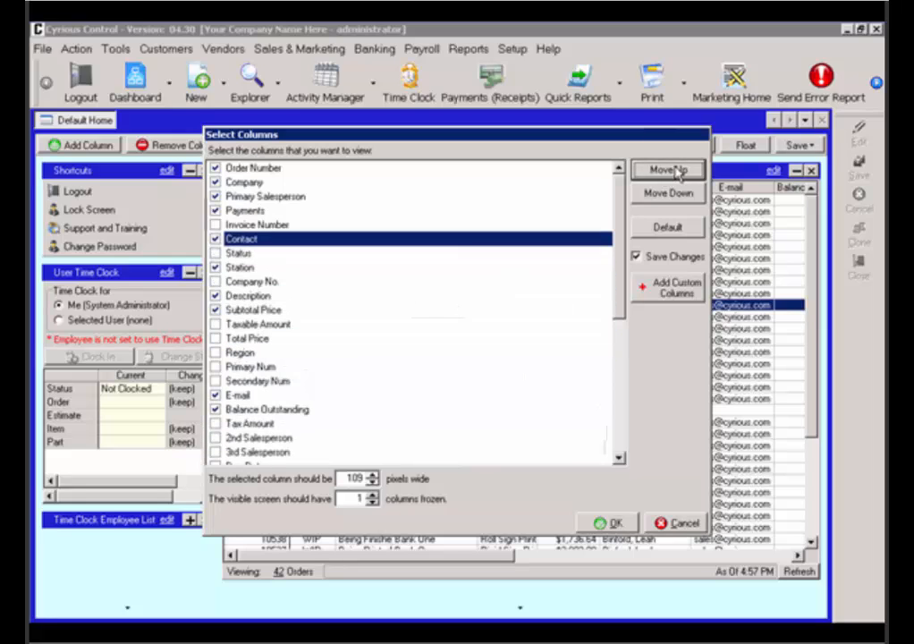
pyautogui.click(679, 172)
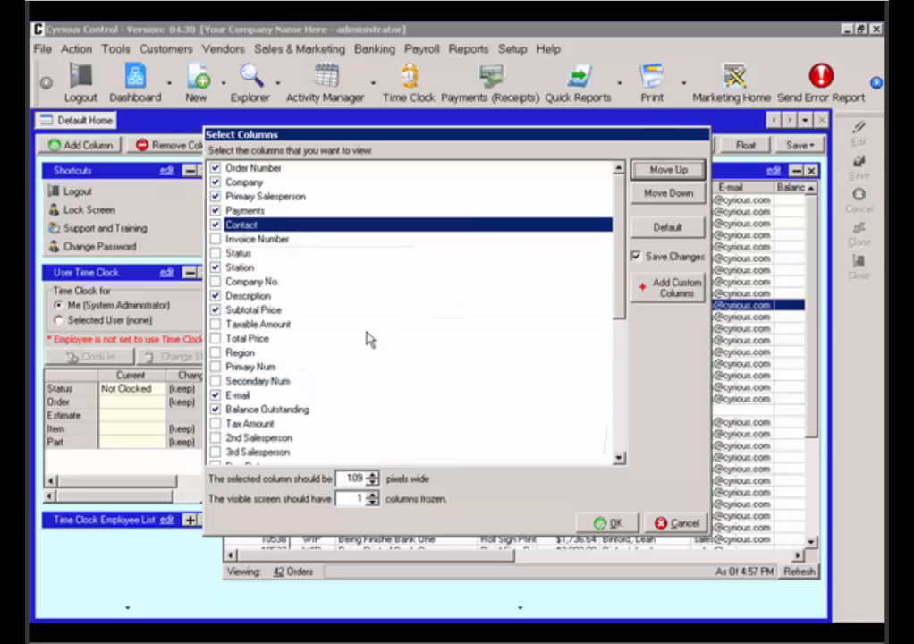
# Step: Look through the remaining available columns and enable the Primary Num column for the WIP List
pyautogui.click(619, 458)
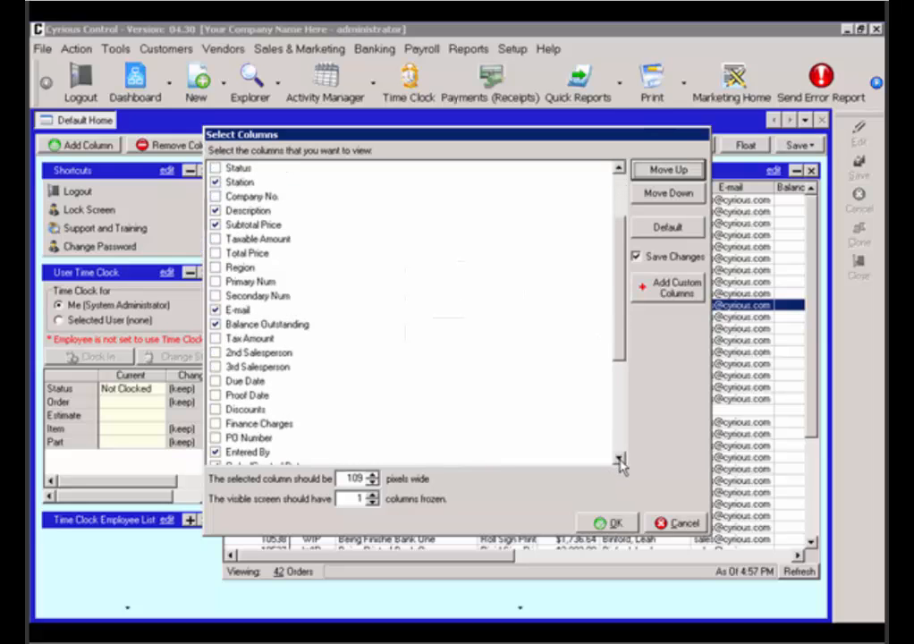
pyautogui.click(619, 458)
pyautogui.click(619, 459)
pyautogui.click(619, 459)
pyautogui.click(619, 459)
pyautogui.click(618, 459)
pyautogui.click(619, 459)
pyautogui.click(619, 459)
pyautogui.click(618, 458)
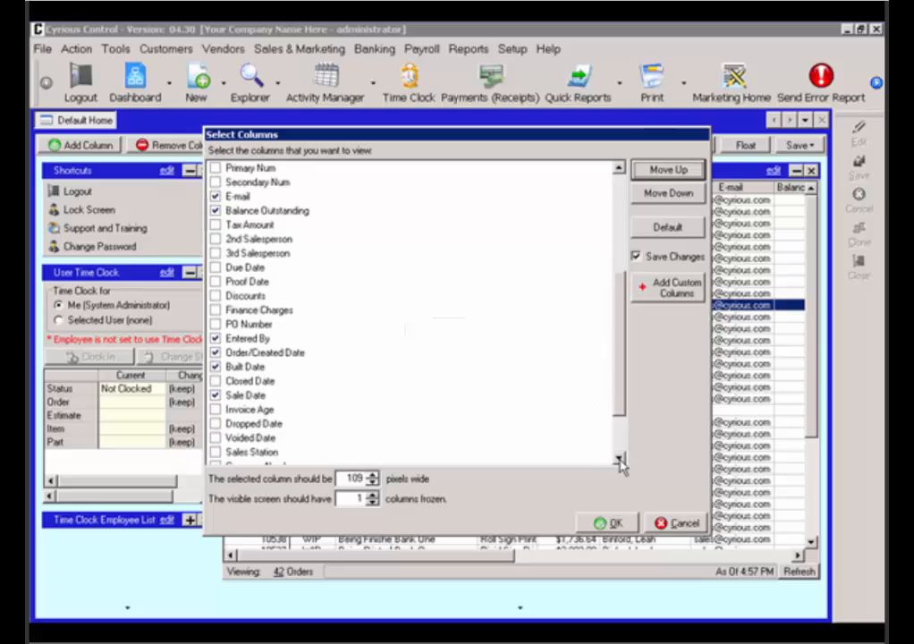
pyautogui.click(619, 458)
pyautogui.click(619, 458)
pyautogui.click(619, 459)
pyautogui.click(619, 458)
pyautogui.click(619, 458)
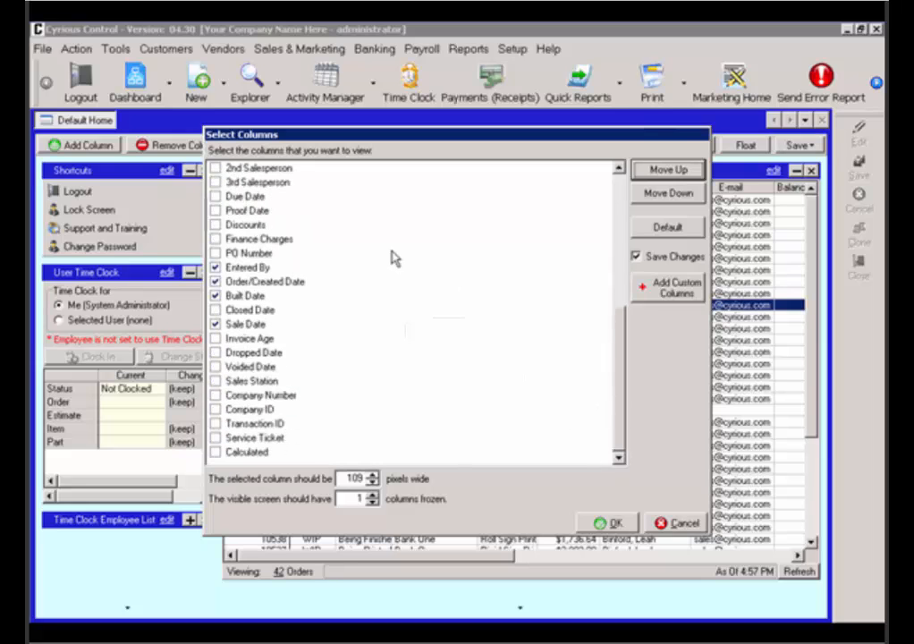
pyautogui.click(619, 170)
pyautogui.click(619, 170)
pyautogui.click(618, 170)
pyautogui.click(619, 170)
pyautogui.click(619, 170)
pyautogui.click(619, 170)
pyautogui.click(619, 170)
pyautogui.click(619, 169)
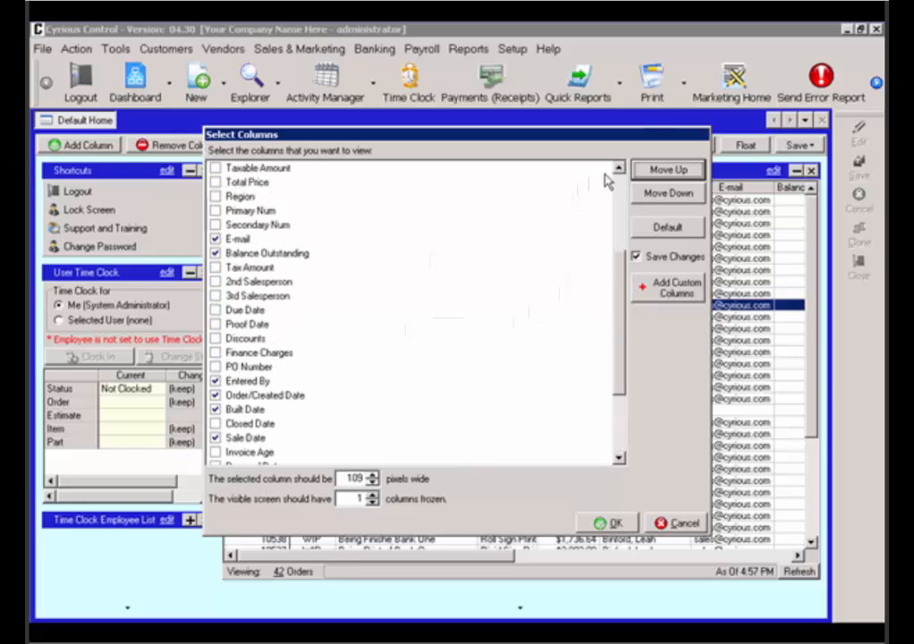
pyautogui.click(215, 211)
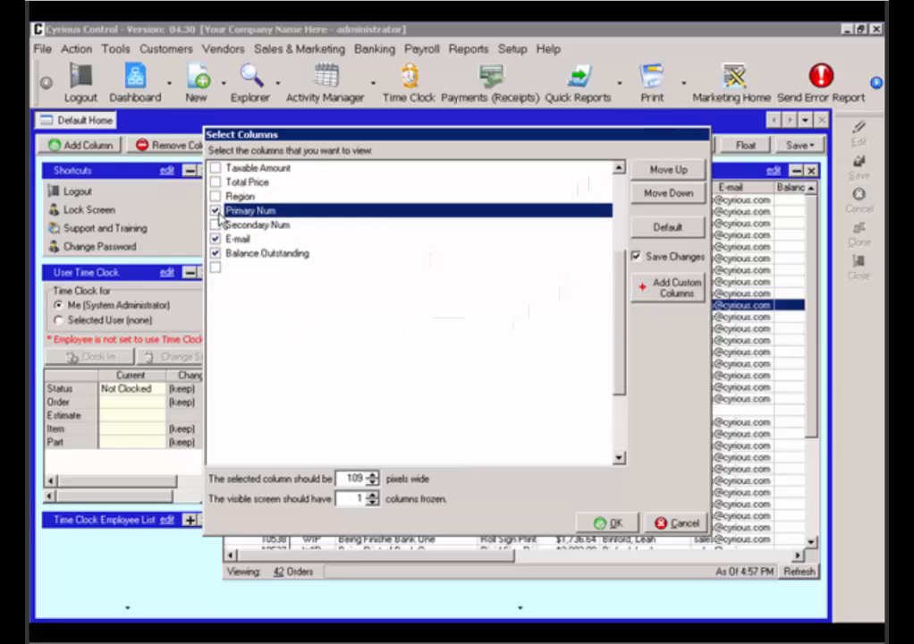
# Step: Move the Primary Num column up to directly below Contact in the column order
pyautogui.click(618, 170)
pyautogui.click(619, 170)
pyautogui.click(619, 170)
pyautogui.click(619, 170)
pyautogui.click(619, 170)
pyautogui.click(619, 169)
pyautogui.click(619, 169)
pyautogui.click(618, 170)
pyautogui.click(618, 170)
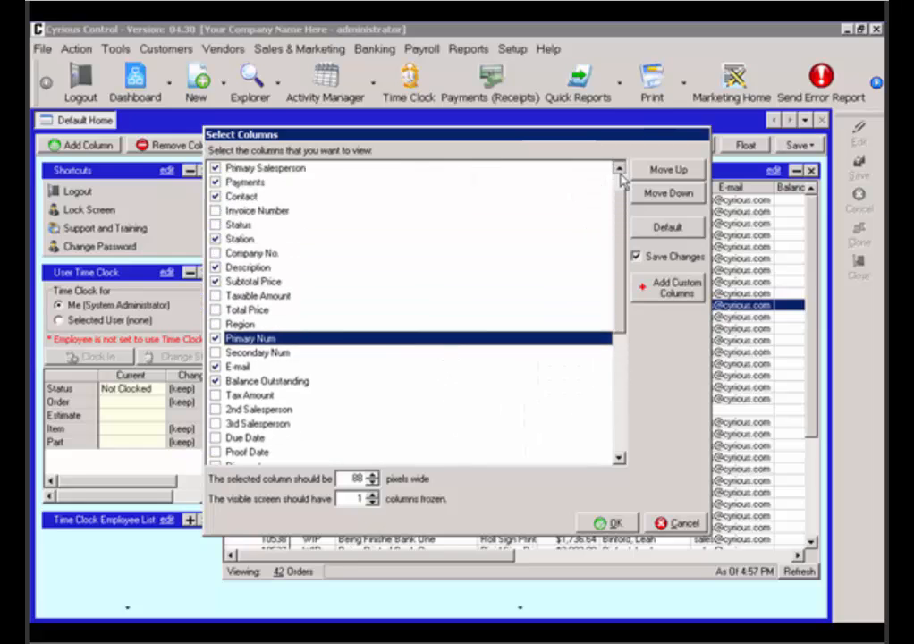
pyautogui.click(619, 170)
pyautogui.click(619, 170)
pyautogui.click(662, 178)
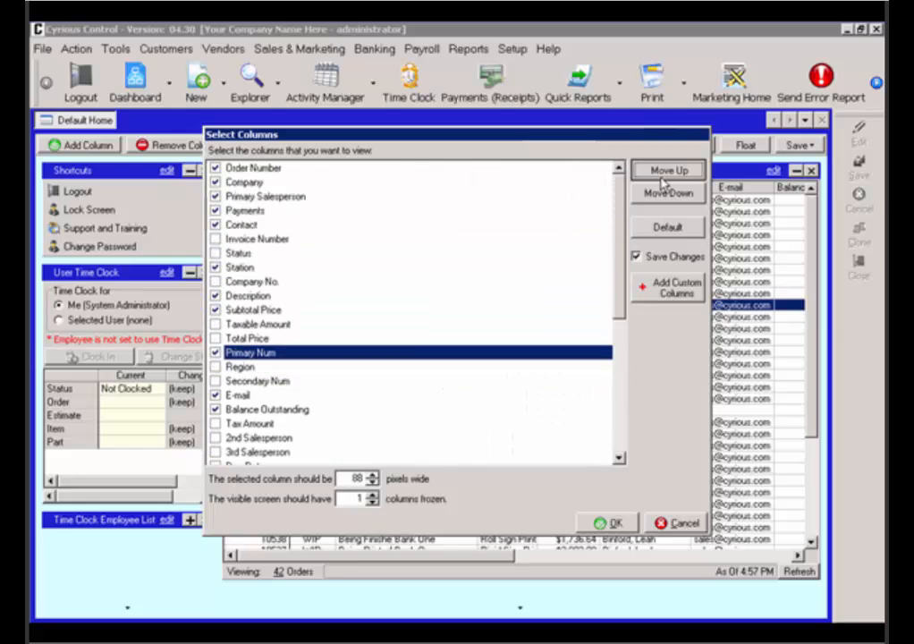
pyautogui.click(663, 179)
pyautogui.click(662, 179)
pyautogui.click(663, 178)
pyautogui.click(663, 179)
pyautogui.click(663, 179)
pyautogui.click(663, 179)
pyautogui.click(663, 179)
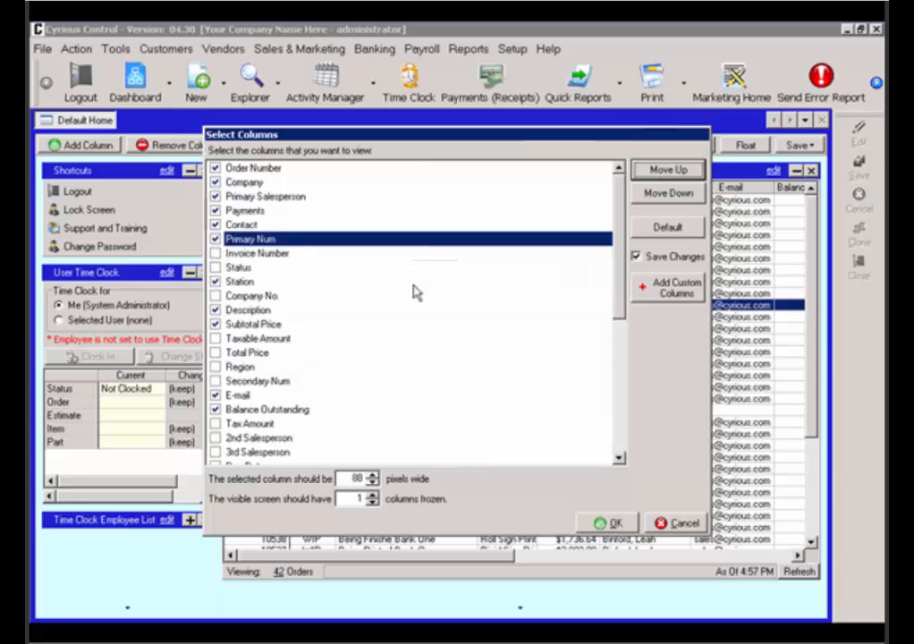
# Step: Hide the Station, Description, Subtotal Price, E-mail and Balance Outstanding columns
pyautogui.click(217, 283)
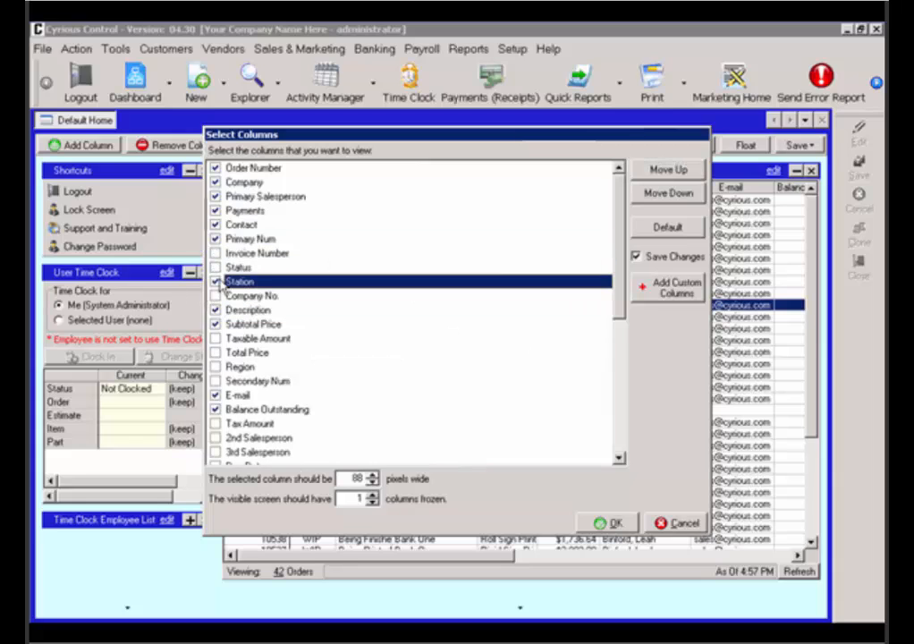
pyautogui.click(215, 310)
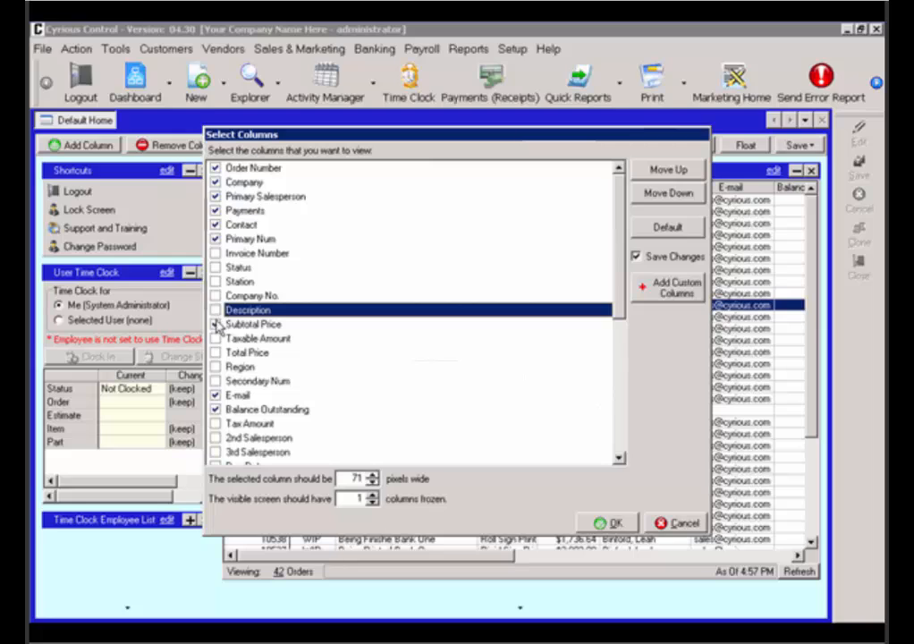
pyautogui.click(216, 324)
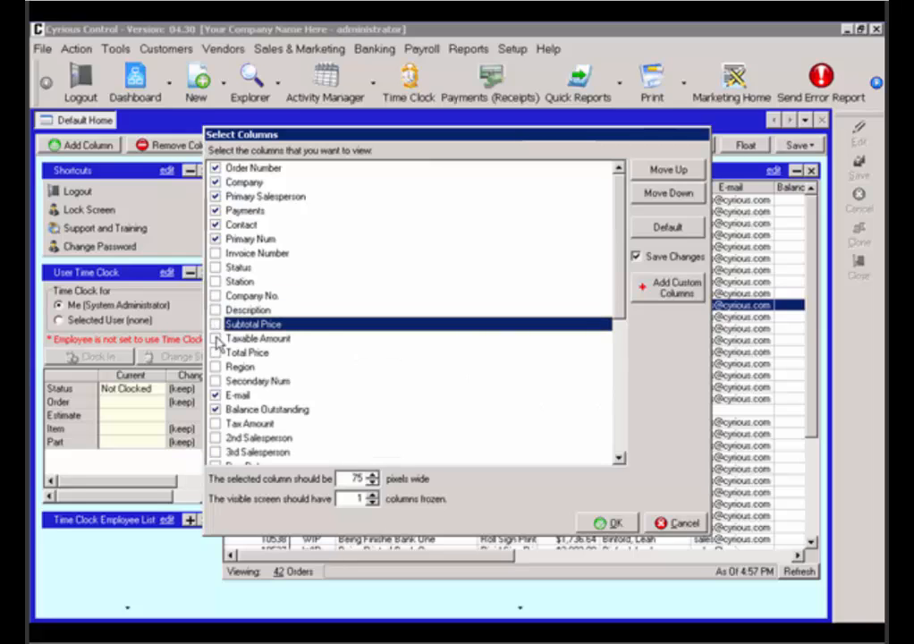
pyautogui.click(215, 396)
pyautogui.click(216, 409)
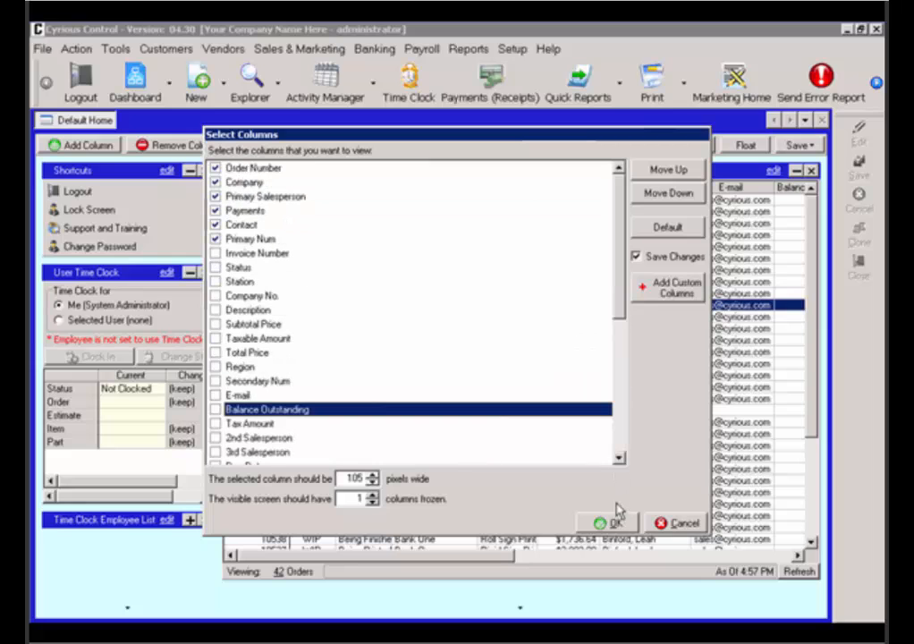
# Step: Hide the Entered By, Order/Created Date, Built Date and Sale Date columns, and apply the column selection to the WIP List
pyautogui.scroll(-6, 618, 452)
pyautogui.moveTo(618, 433); pyautogui.dragTo(618, 391)
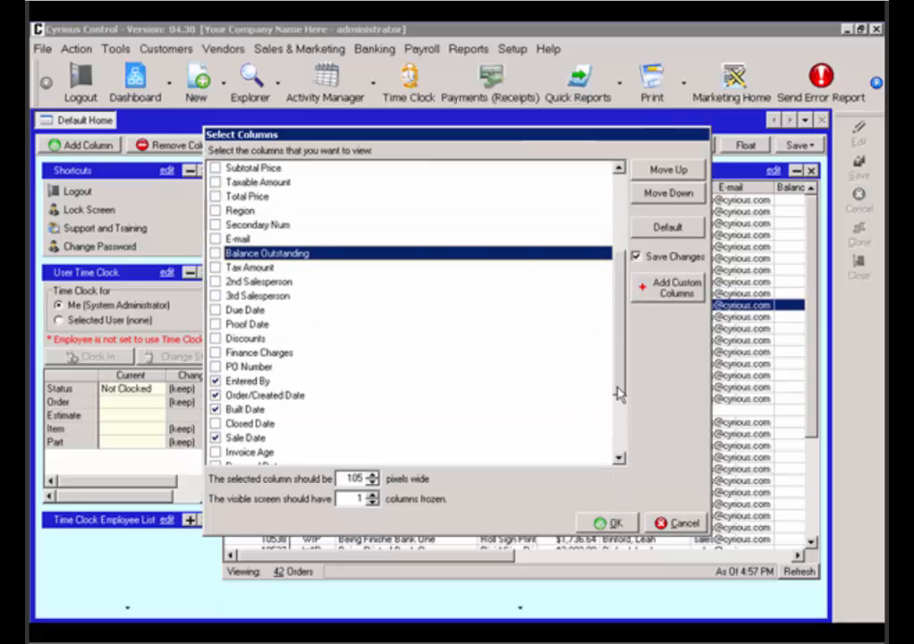
pyautogui.click(216, 381)
pyautogui.click(216, 395)
pyautogui.click(216, 408)
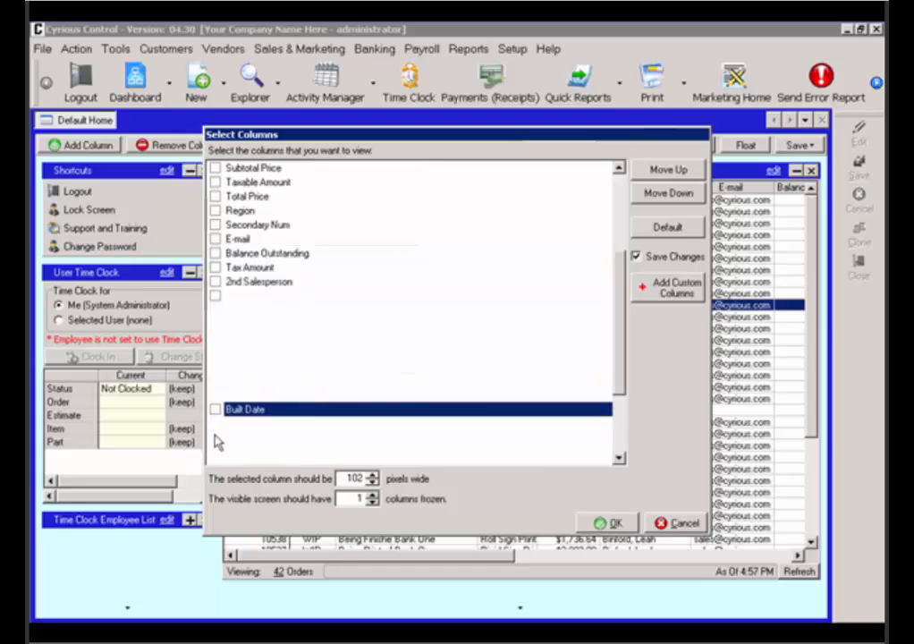
pyautogui.click(216, 437)
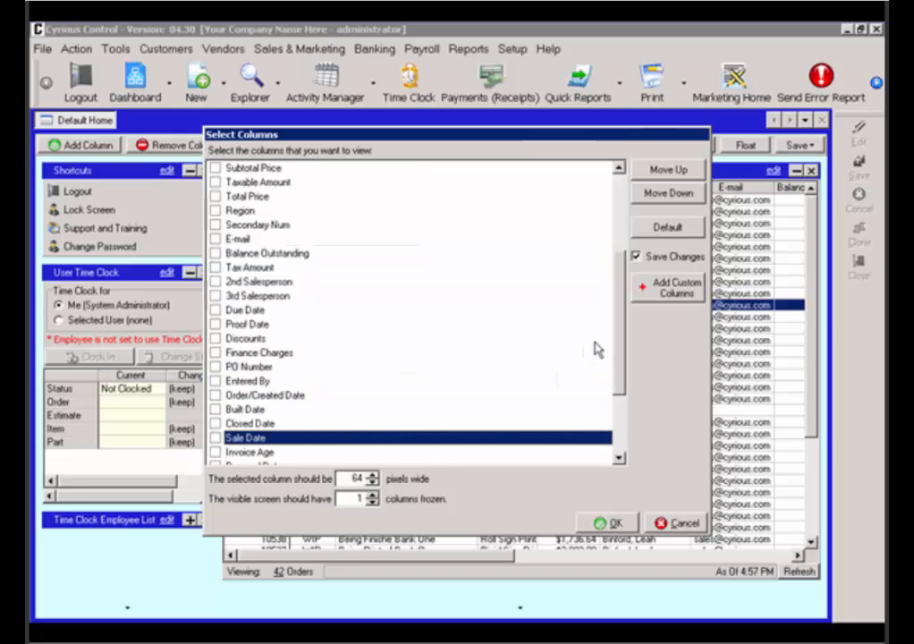
pyautogui.moveTo(621, 341); pyautogui.dragTo(617, 427)
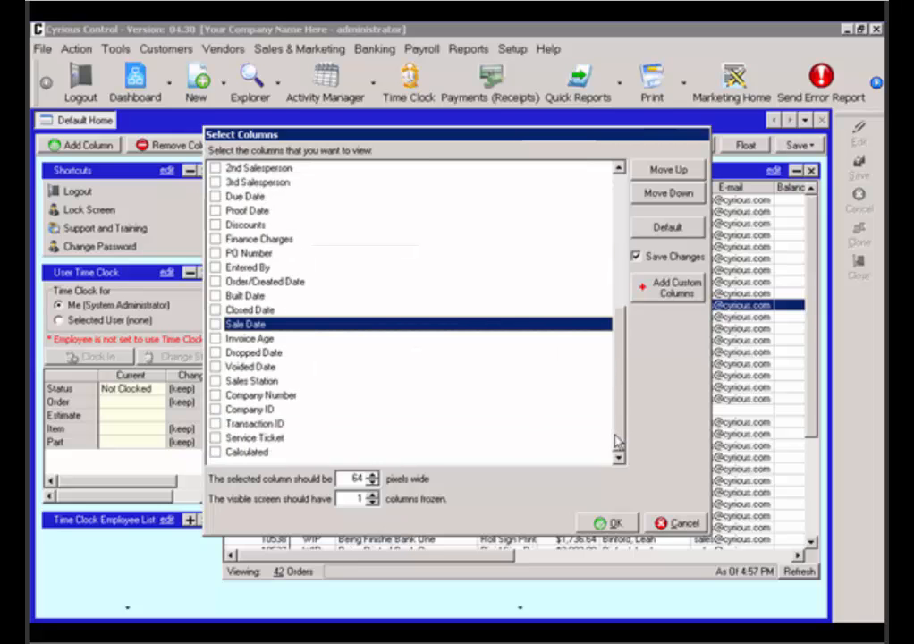
pyautogui.click(600, 523)
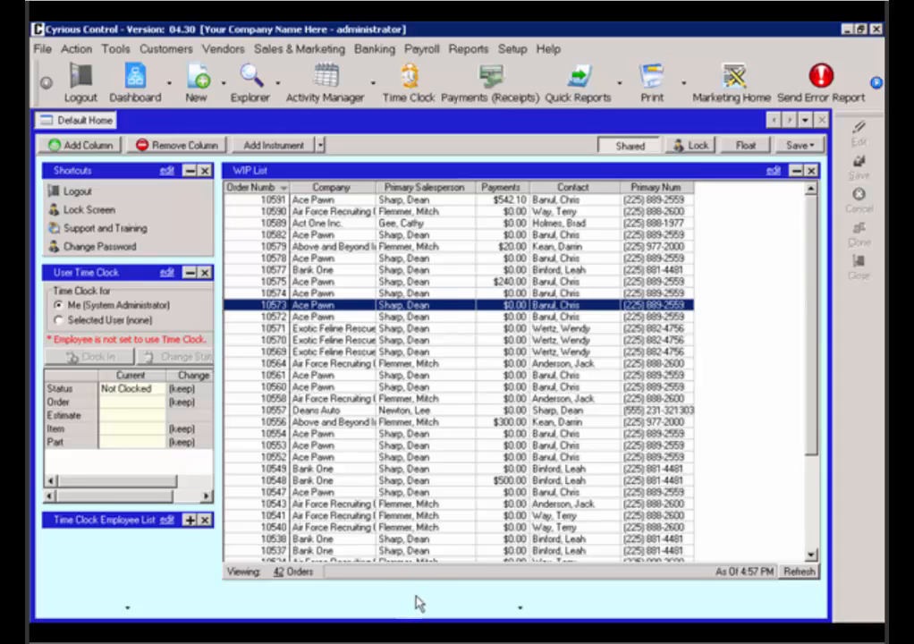
# Step: Shorten the WIP List instrument to about twelve visible rows and add a Line Item Explorer instrument below it
pyautogui.moveTo(437, 583); pyautogui.dragTo(468, 358)
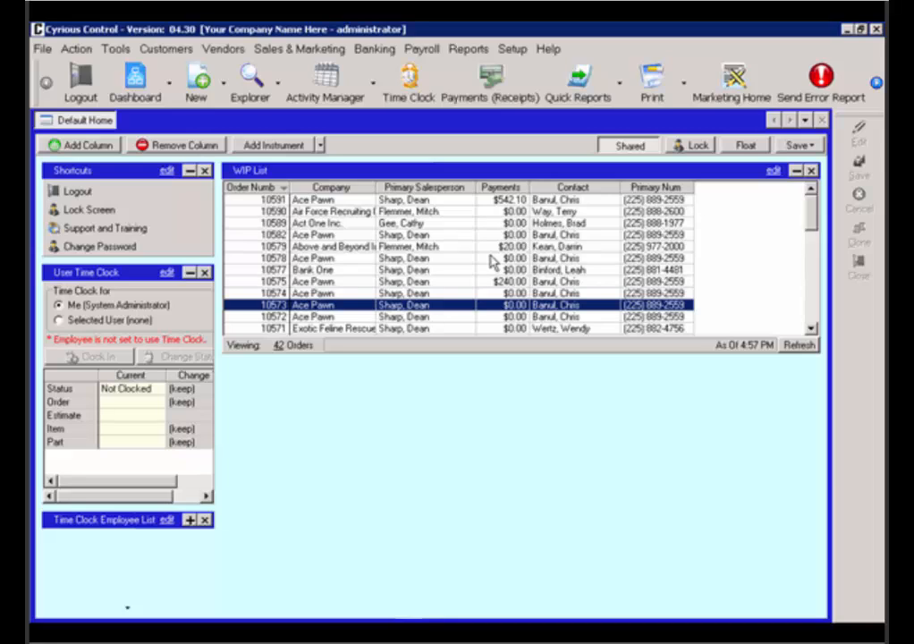
pyautogui.click(299, 150)
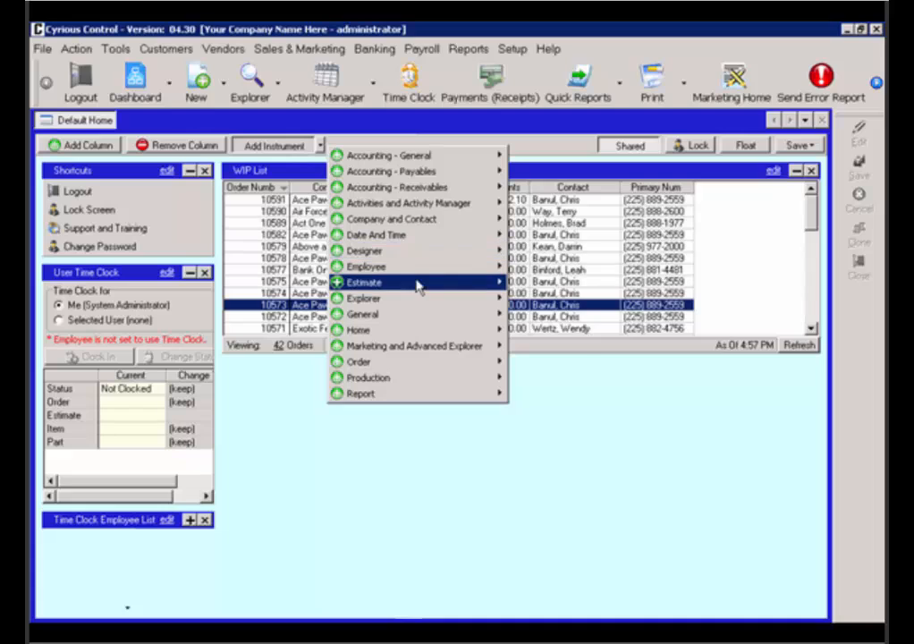
pyautogui.moveTo(415, 288)
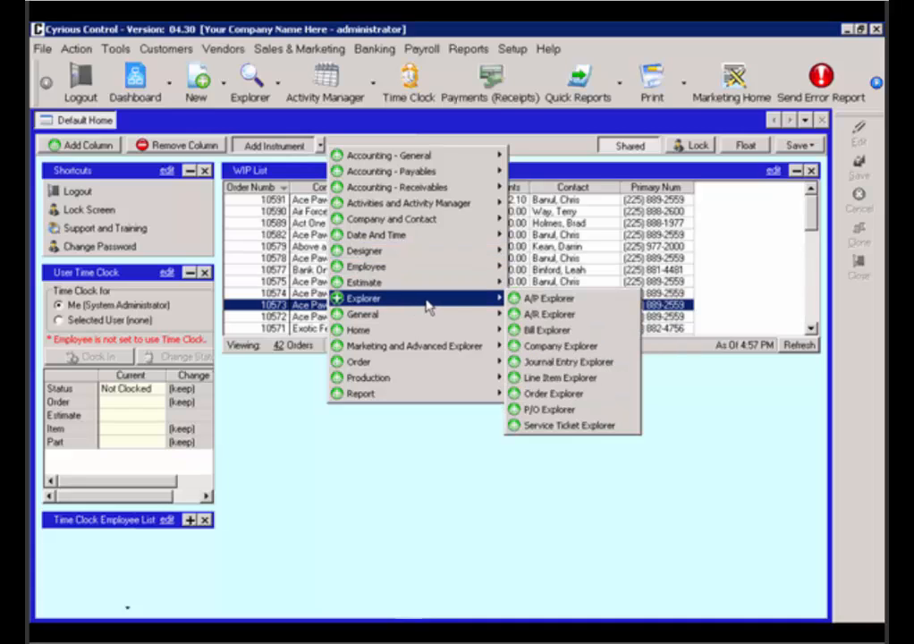
pyautogui.click(555, 379)
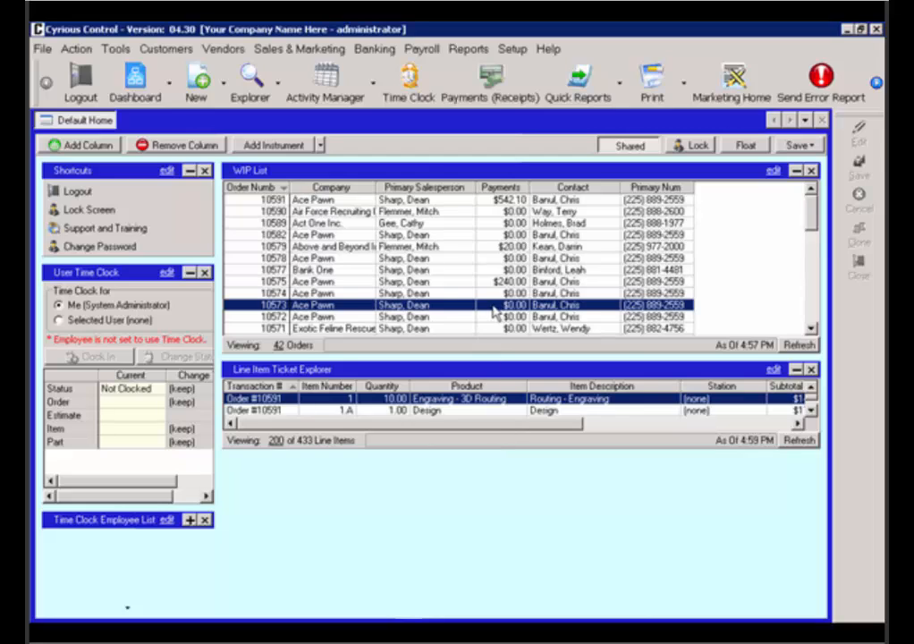
# Step: Open the Line Item Explorer's property editor and make it a sub-explorer of Order/Estimate/Service
pyautogui.click(772, 370)
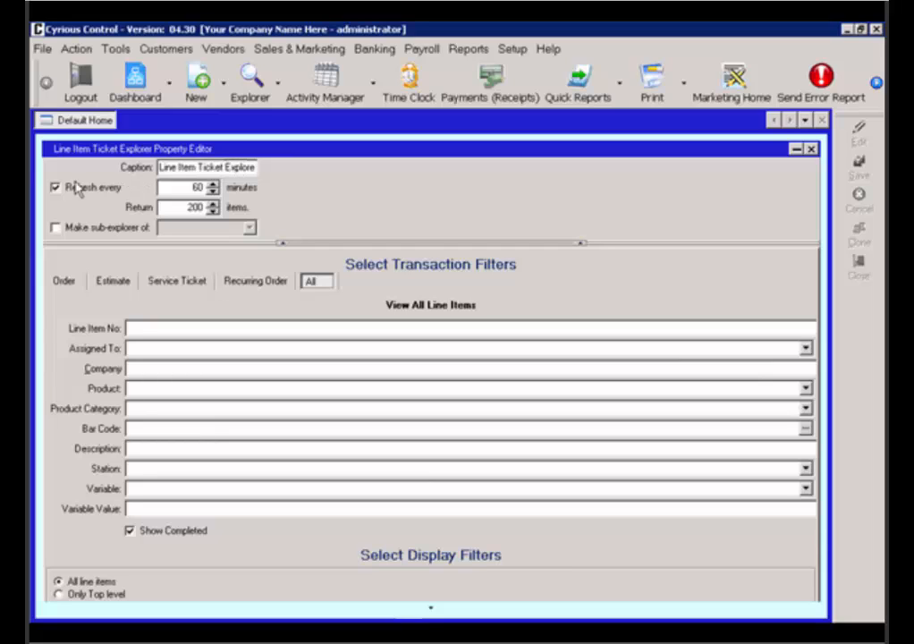
pyautogui.click(92, 230)
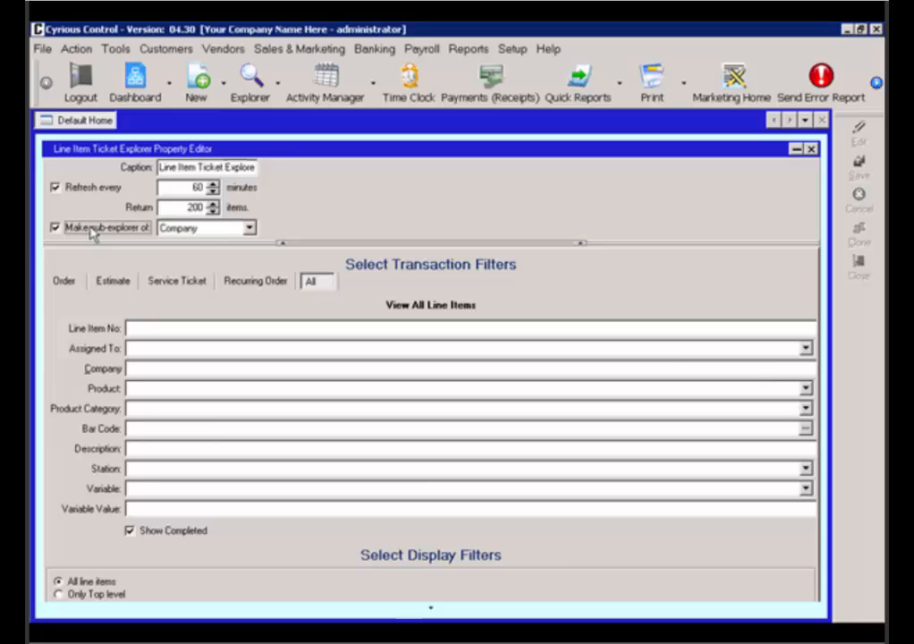
pyautogui.click(251, 231)
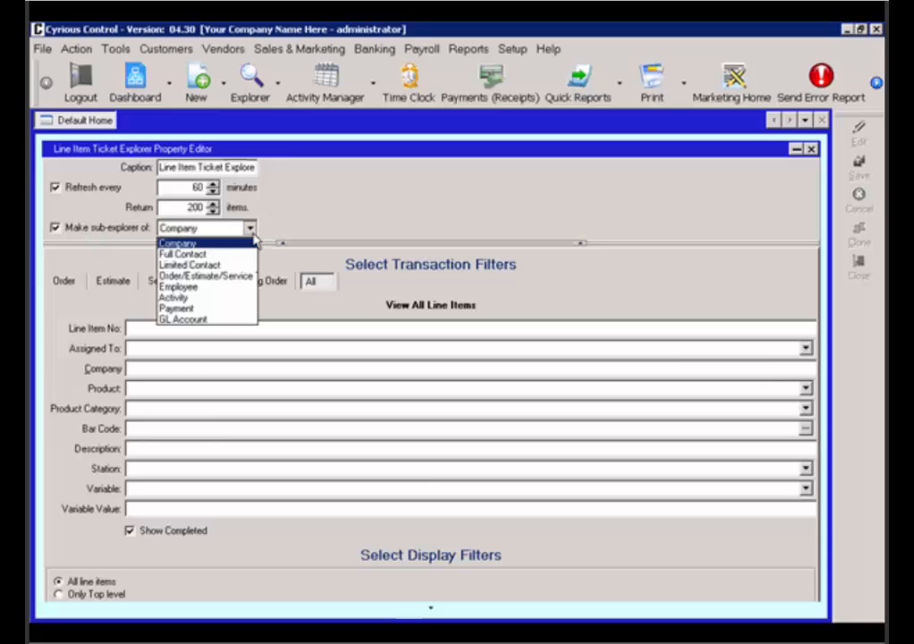
pyautogui.click(232, 279)
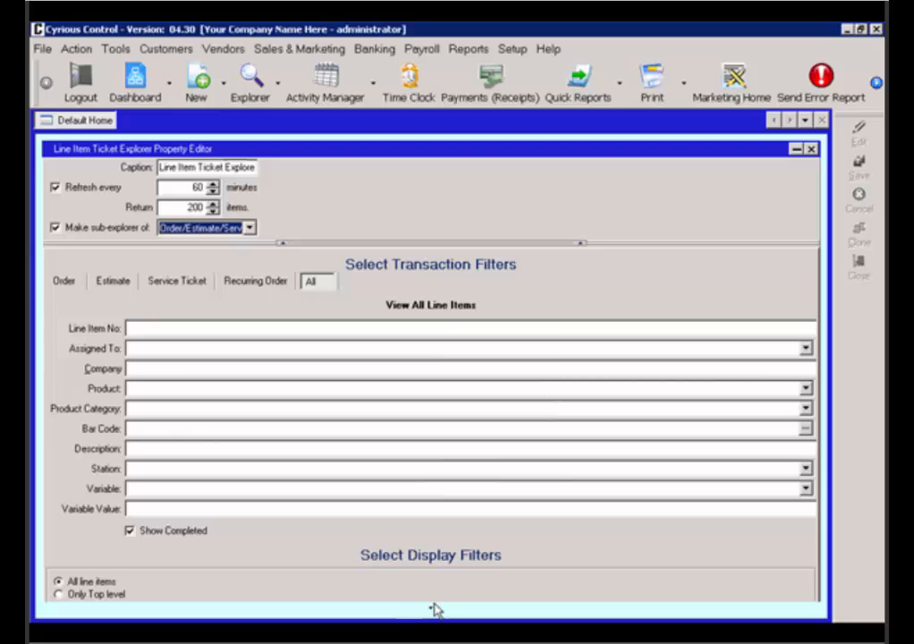
pyautogui.scroll(-5, 434, 609)
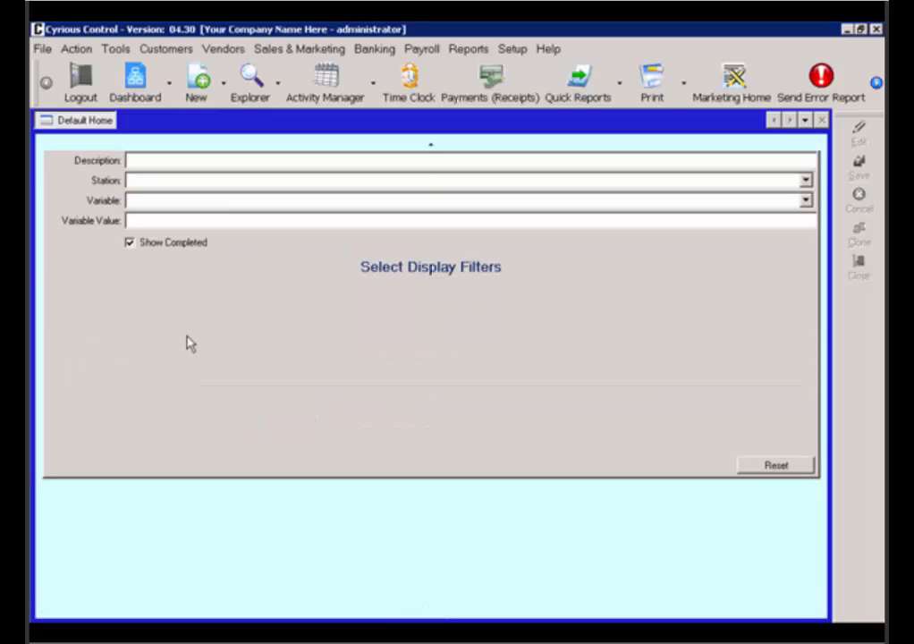
# Step: Close the Line Item Ticket Explorer property editor and lengthen the instrument to fill most of the space below the WIP List
pyautogui.scroll(5, 454, 155)
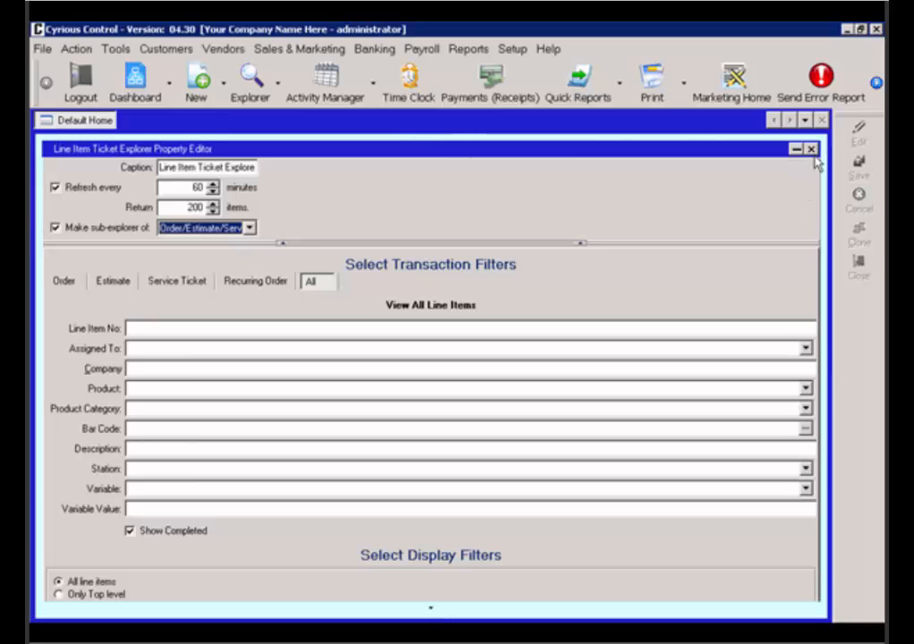
pyautogui.click(811, 150)
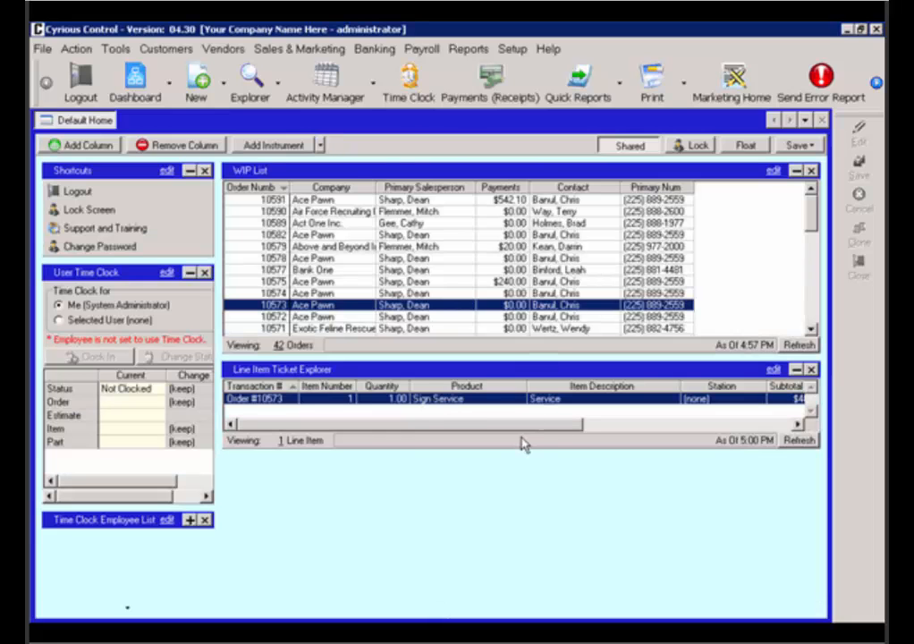
pyautogui.moveTo(523, 454); pyautogui.dragTo(530, 570)
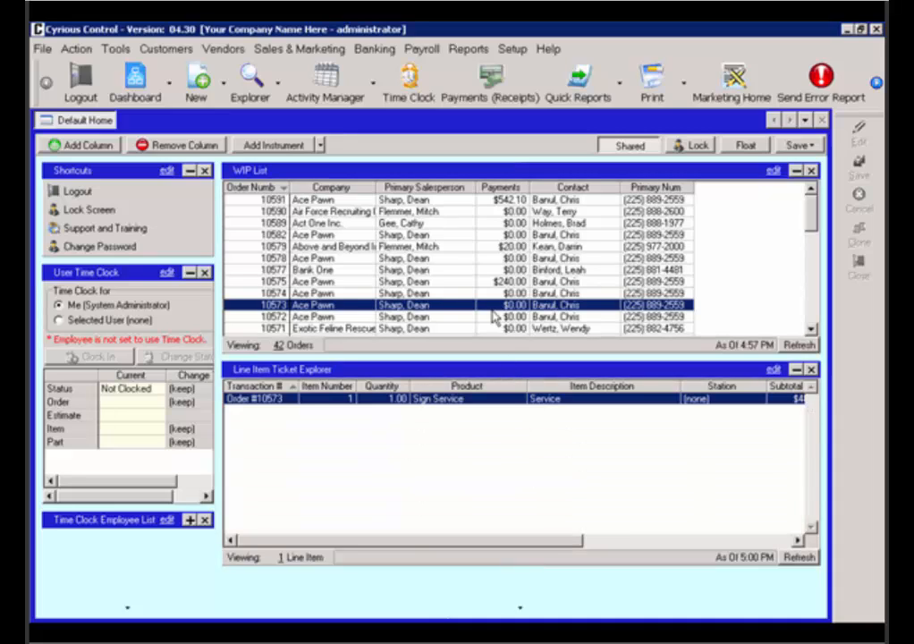
# Step: Check the sub-explorer link by selecting orders 10578, 10579 and 10589 in the WIP List and viewing their line items
pyautogui.click(432, 258)
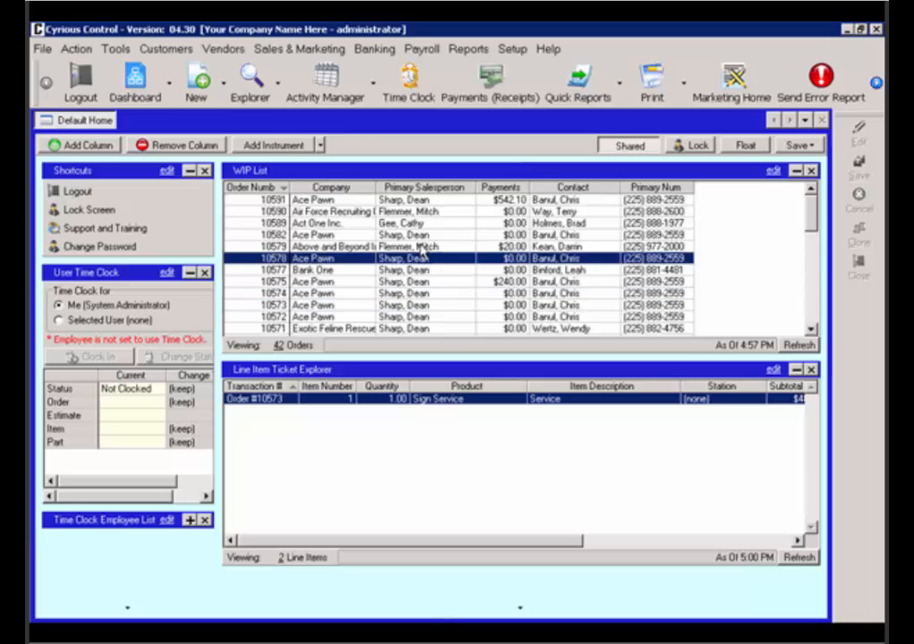
pyautogui.click(421, 247)
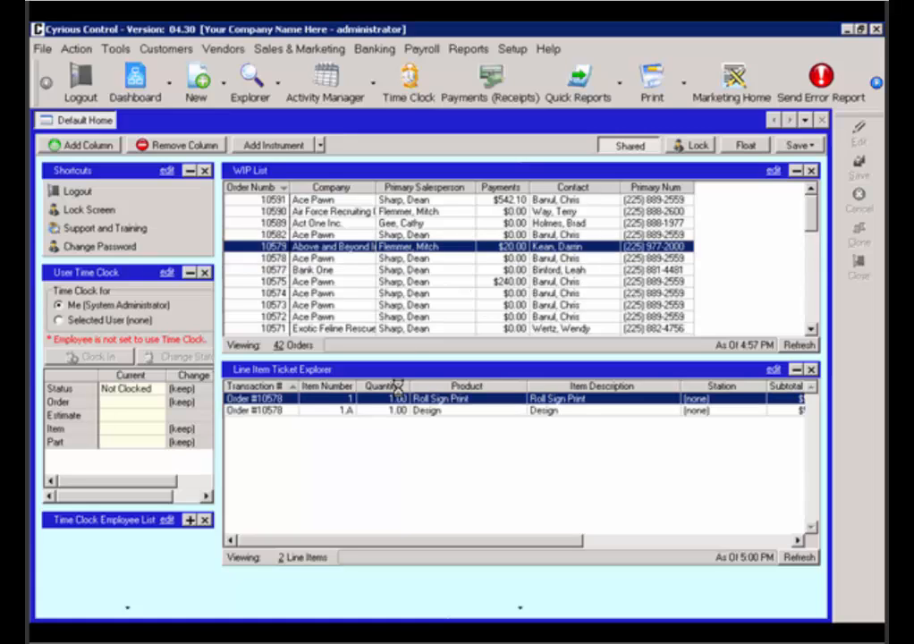
pyautogui.click(439, 225)
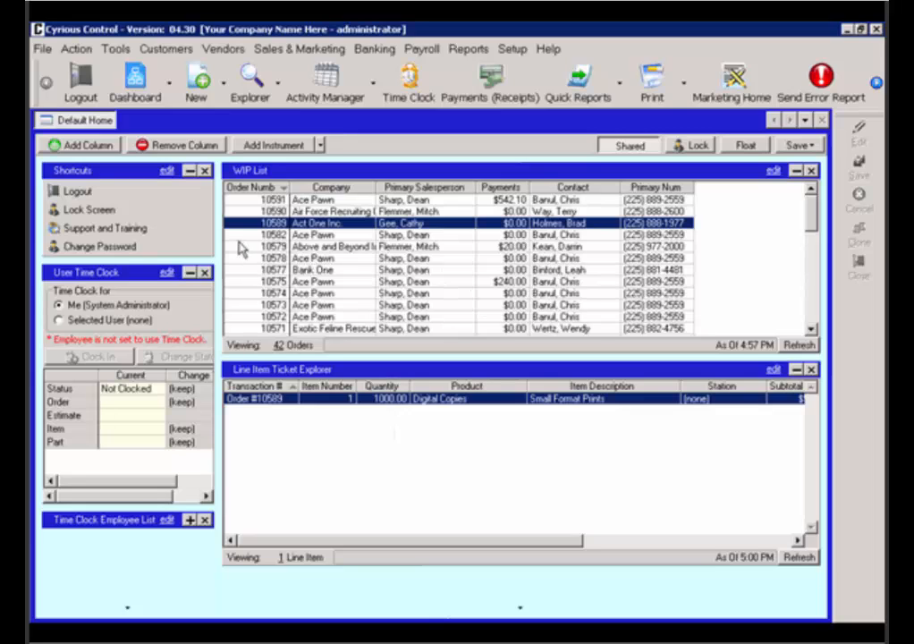
# Step: Widen the dashboard column holding the Shortcuts and User Time Clock instruments slightly
pyautogui.moveTo(218, 230); pyautogui.dragTo(244, 232)
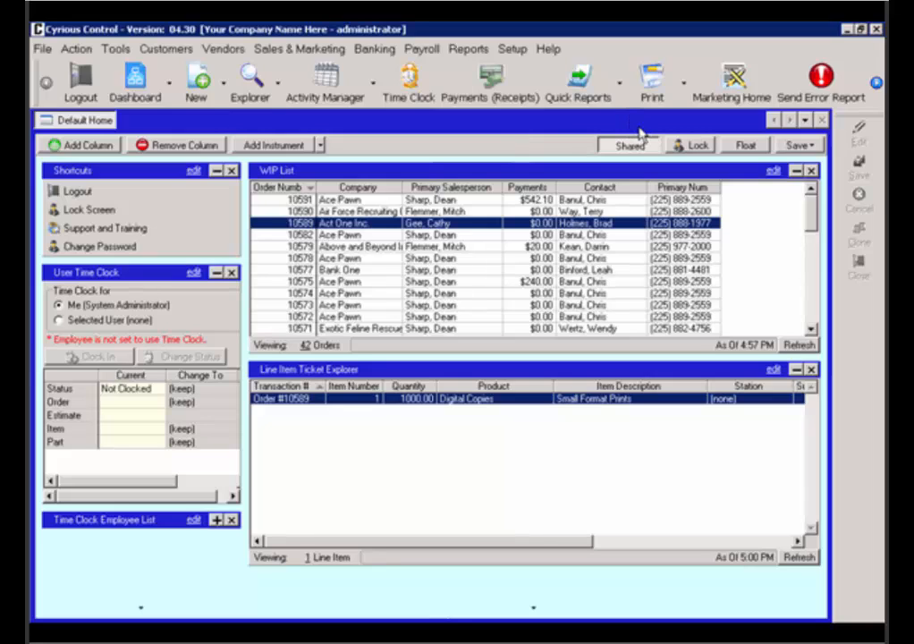
# Step: Save the layout as a new home dashboard named "Admin Dashboard" and share it
pyautogui.click(819, 148)
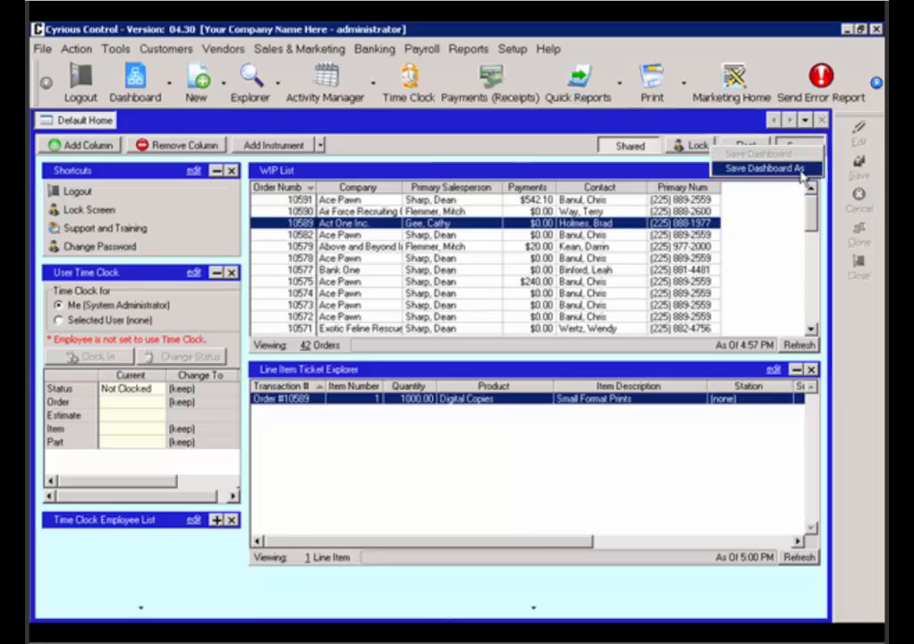
pyautogui.click(802, 169)
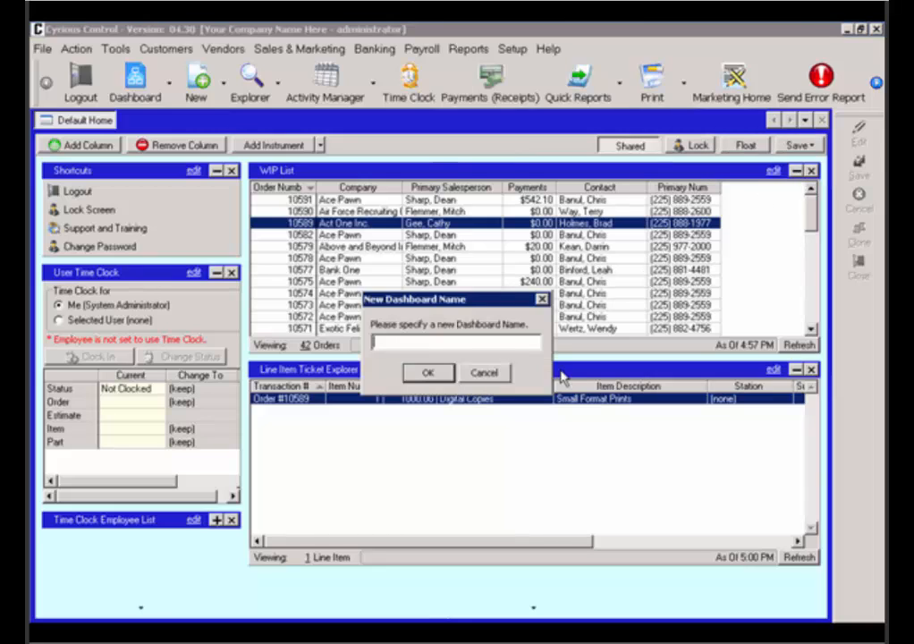
pyautogui.write('Admin Dash')
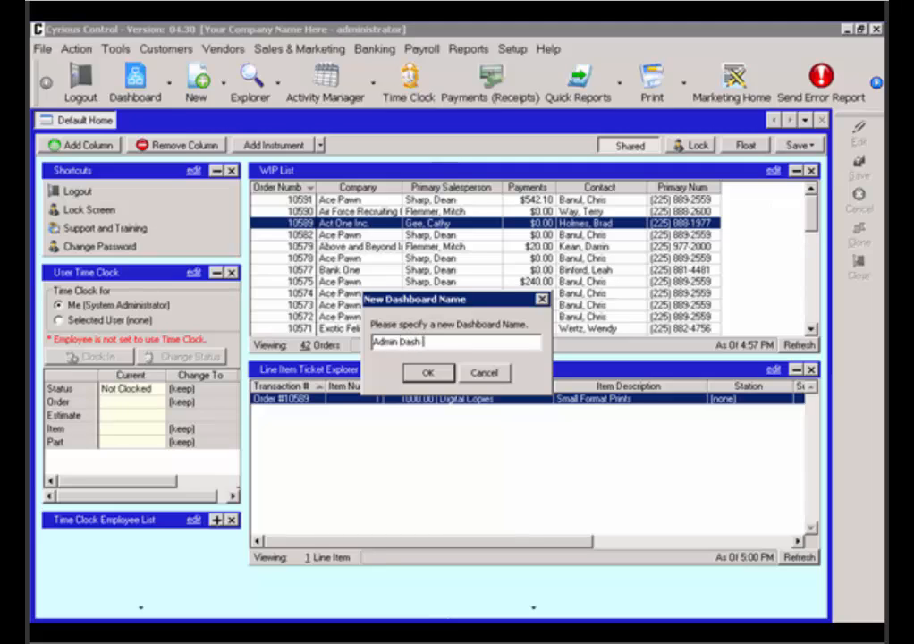
pyautogui.write('board')
pyautogui.click(425, 374)
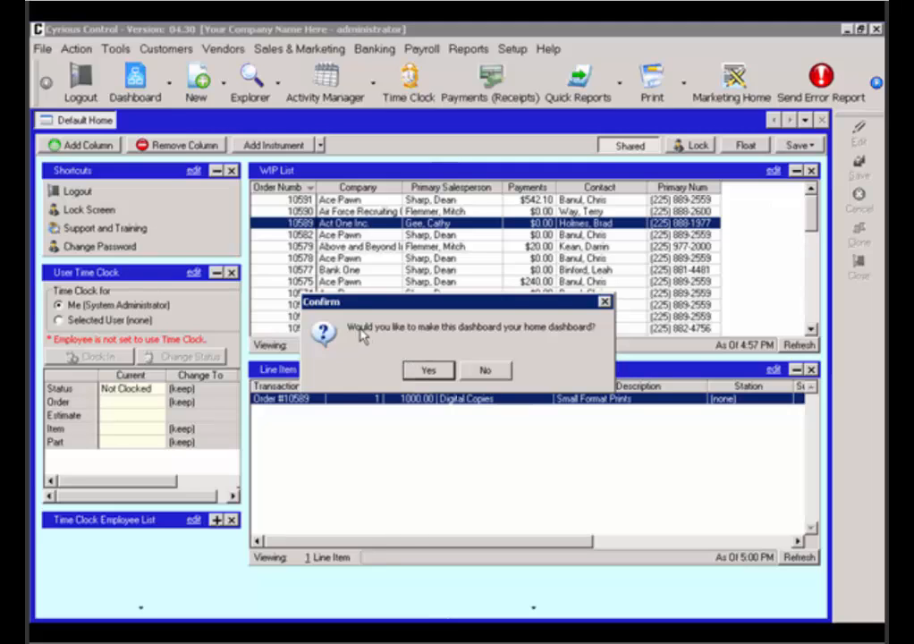
pyautogui.click(411, 372)
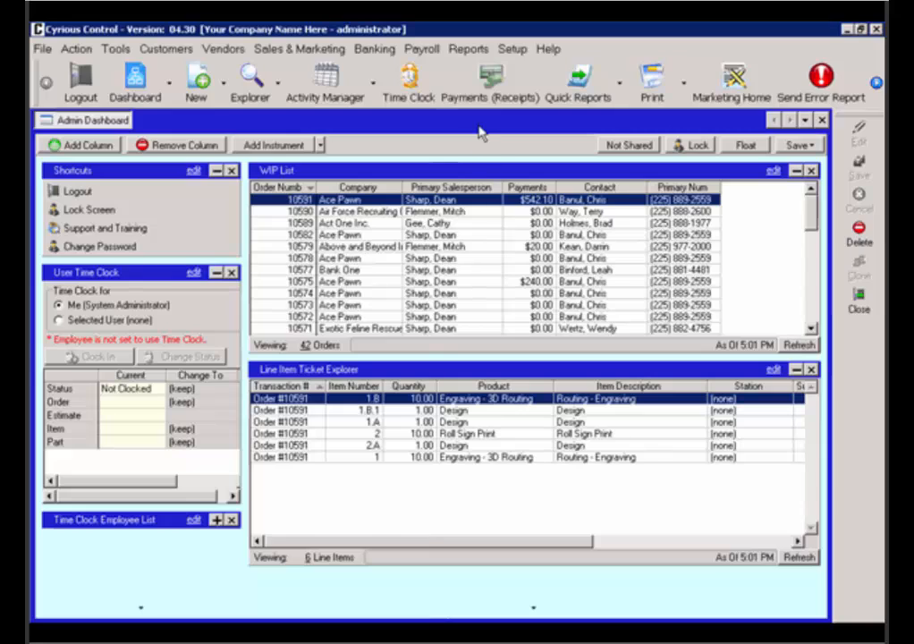
pyautogui.click(624, 147)
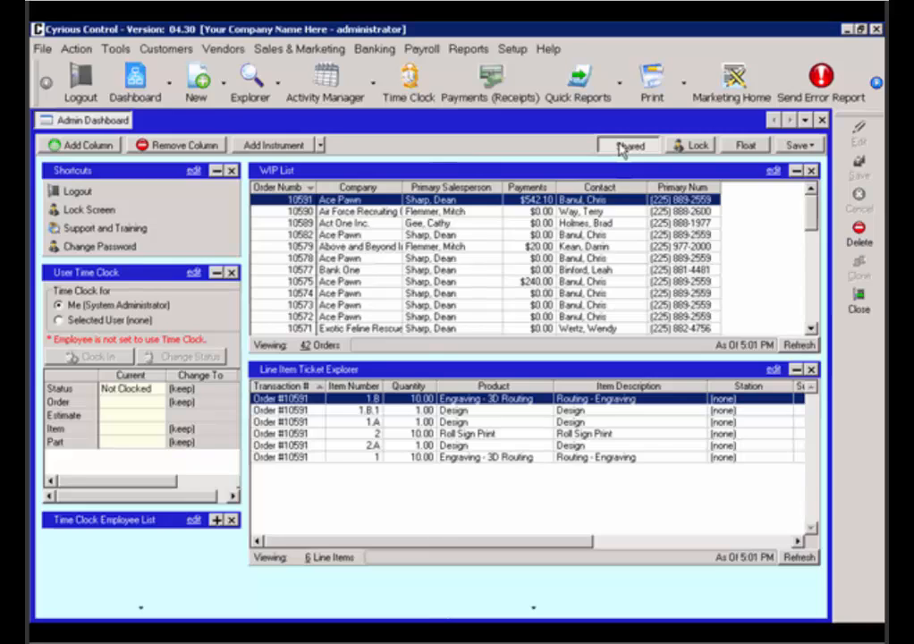
# Step: Review the Home Dashboard choices in the user's Dashboard Options, and close User Setup without saving
pyautogui.click(515, 51)
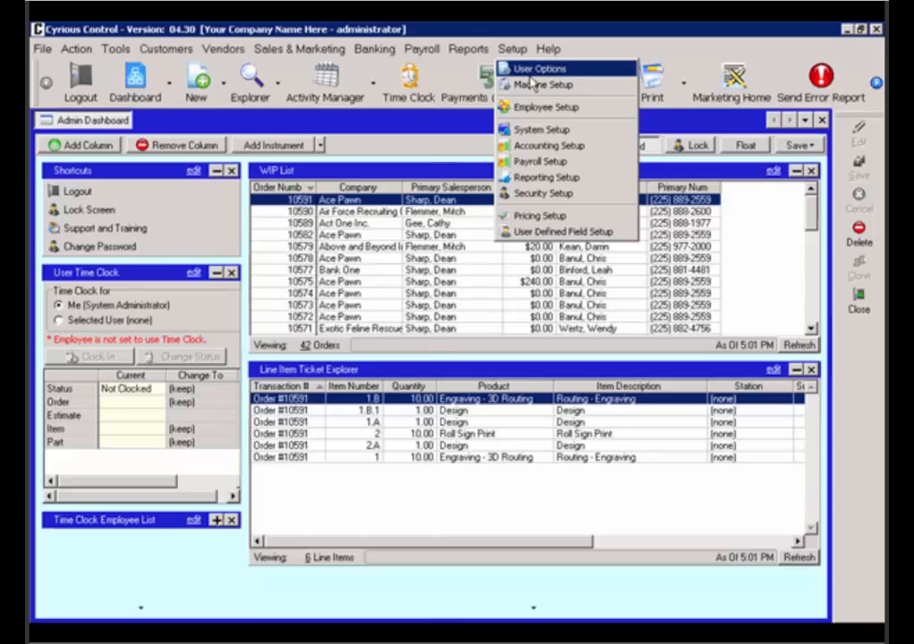
pyautogui.click(533, 72)
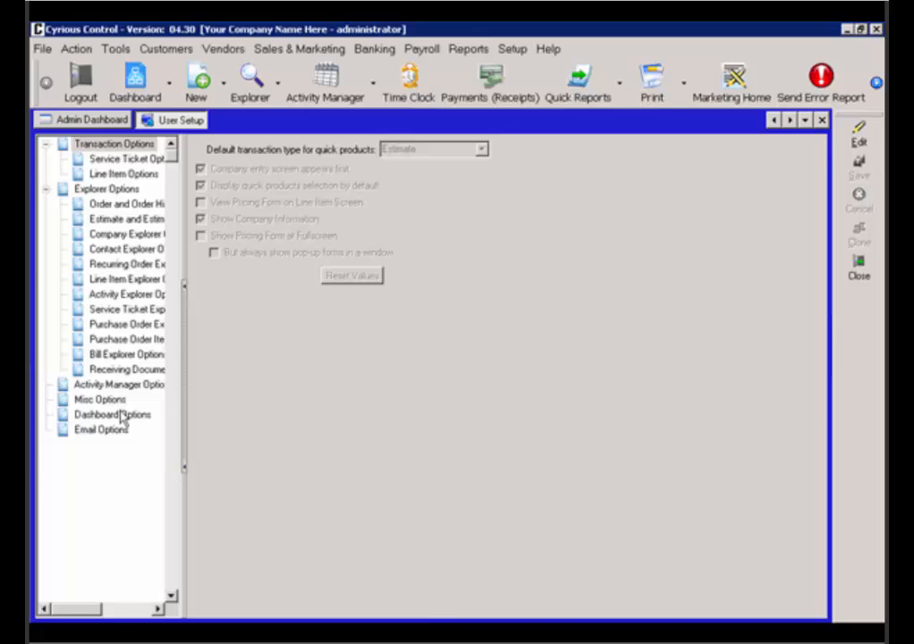
pyautogui.click(123, 417)
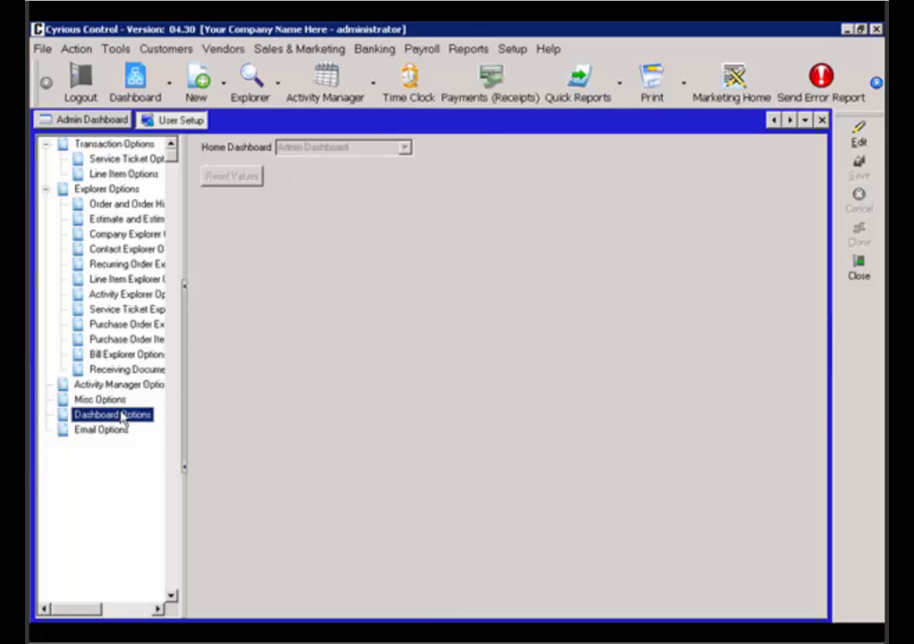
pyautogui.click(840, 145)
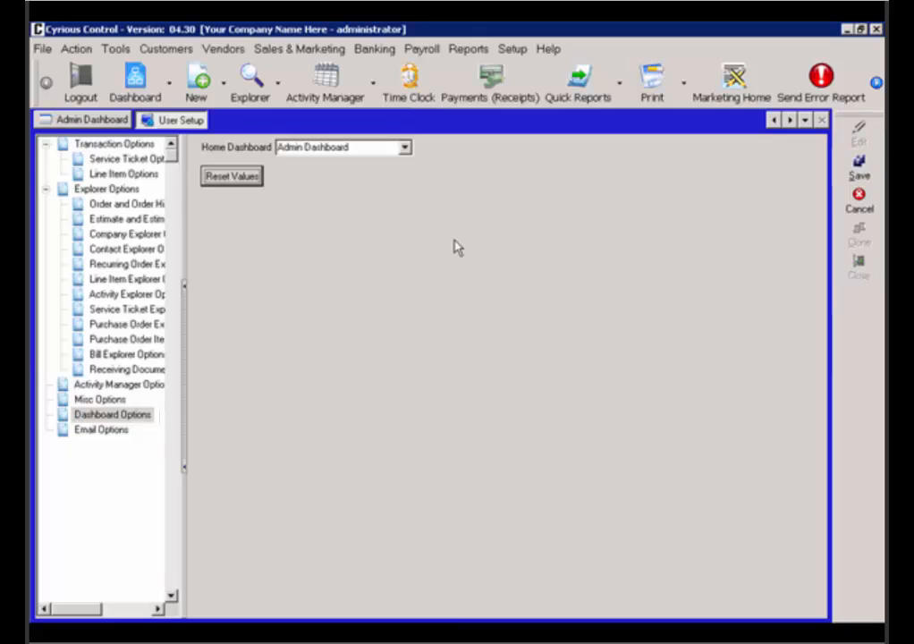
pyautogui.click(405, 150)
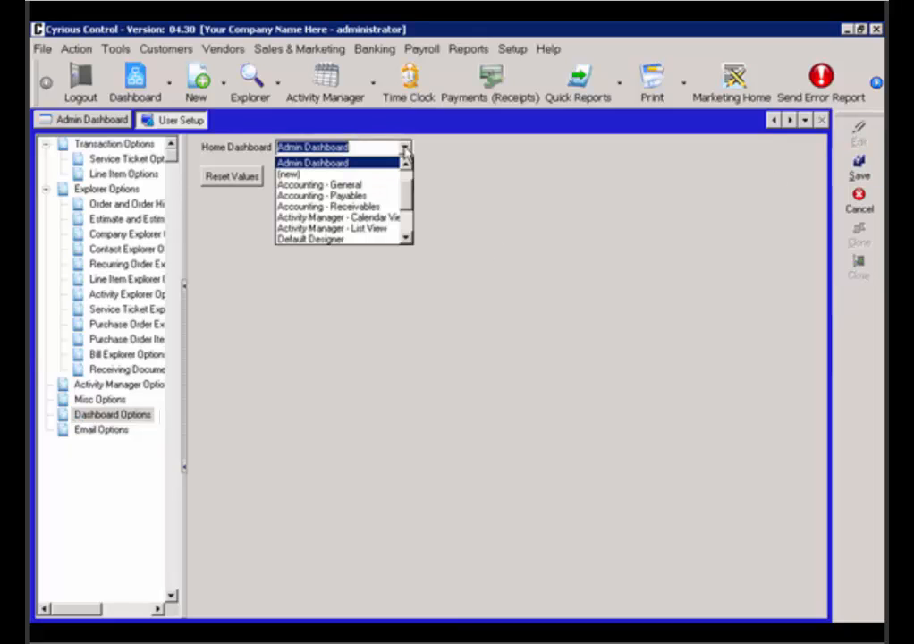
pyautogui.moveTo(407, 217); pyautogui.dragTo(407, 183)
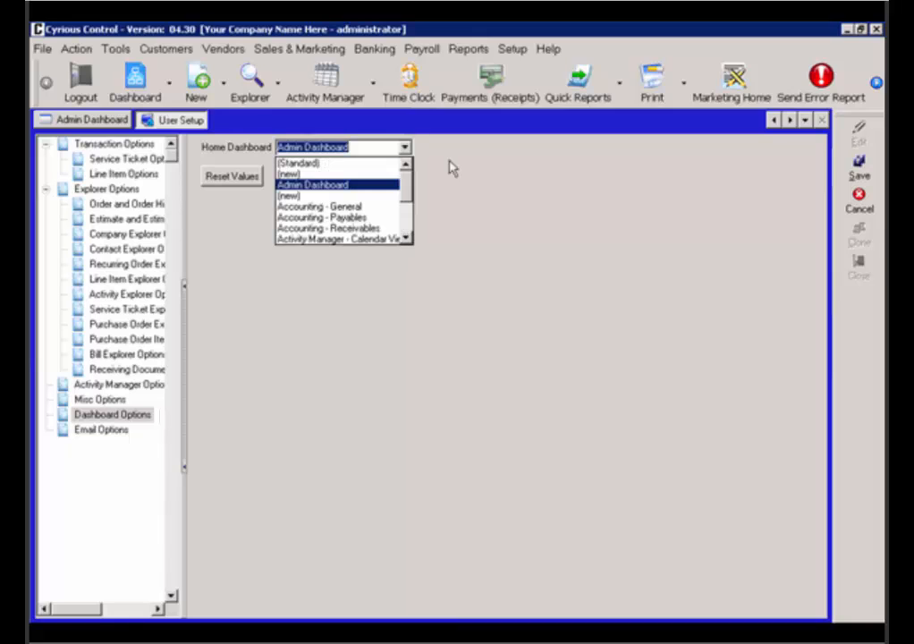
pyautogui.click(855, 209)
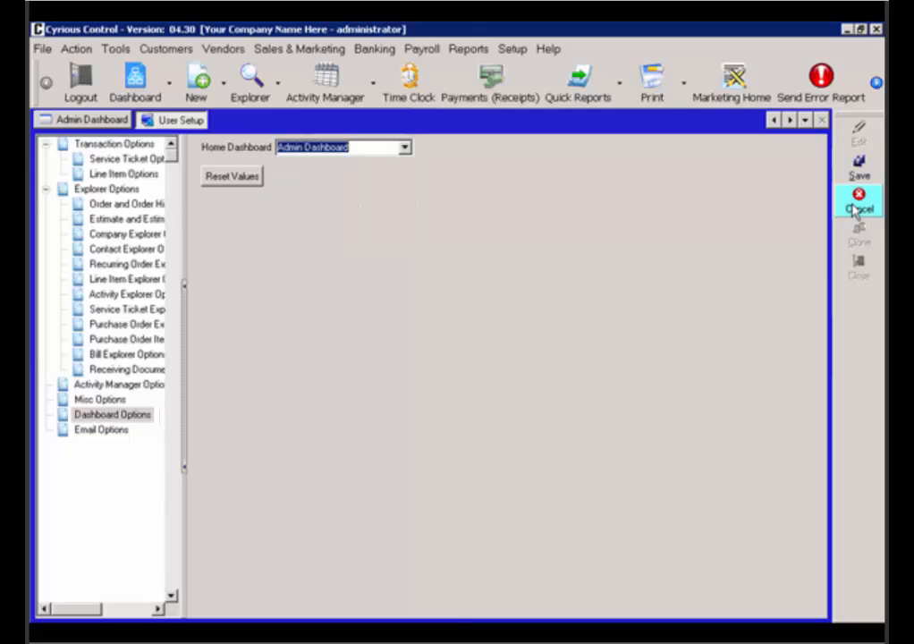
pyautogui.click(856, 210)
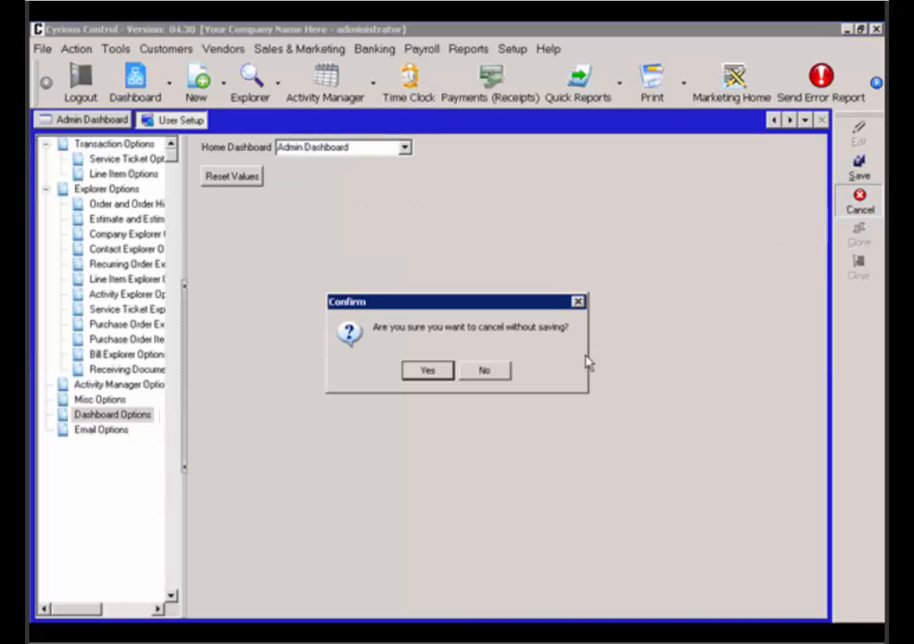
pyautogui.click(447, 376)
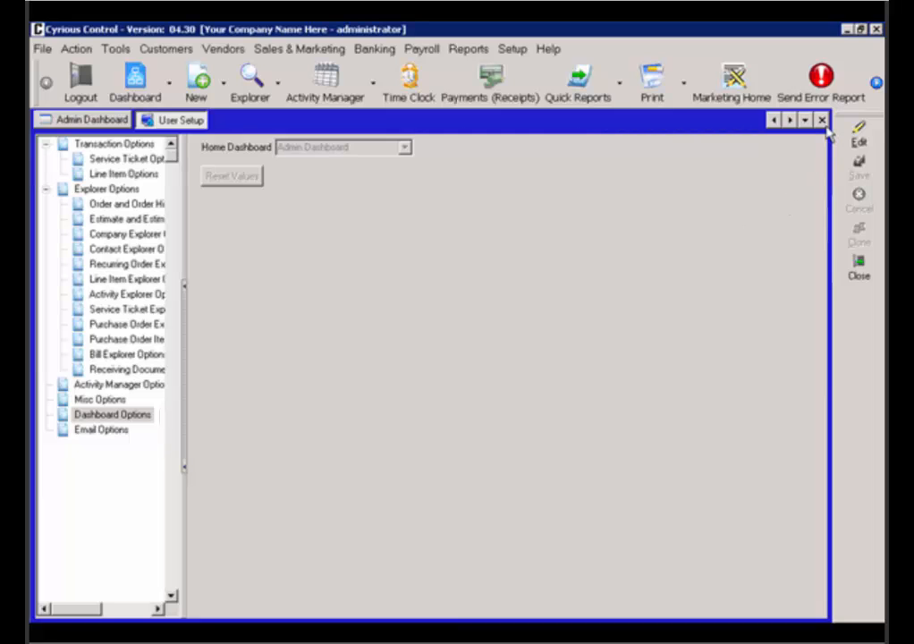
pyautogui.click(822, 120)
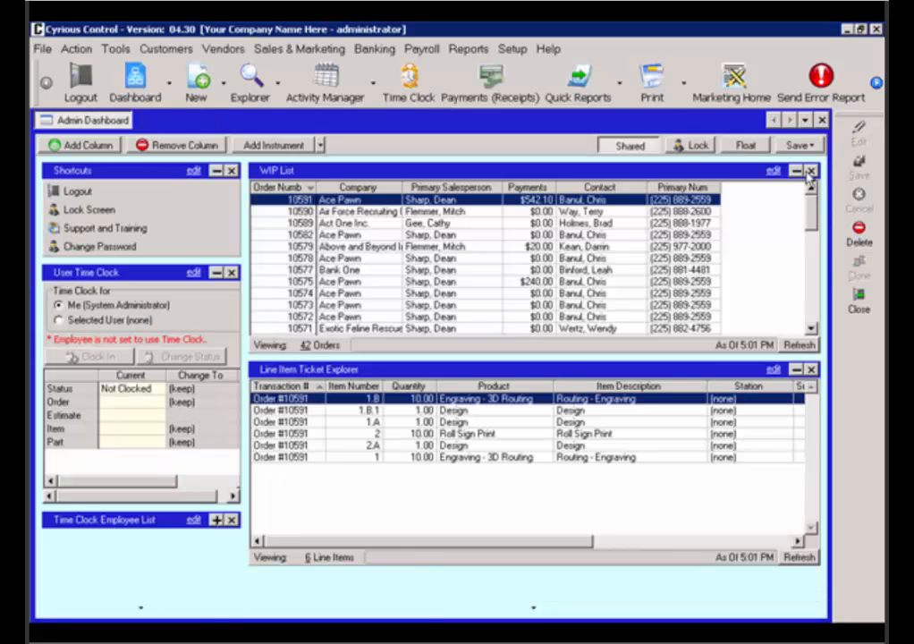
# Step: Try out locking and unlocking the Admin Dashboard, leaving it unlocked for editing
pyautogui.click(677, 152)
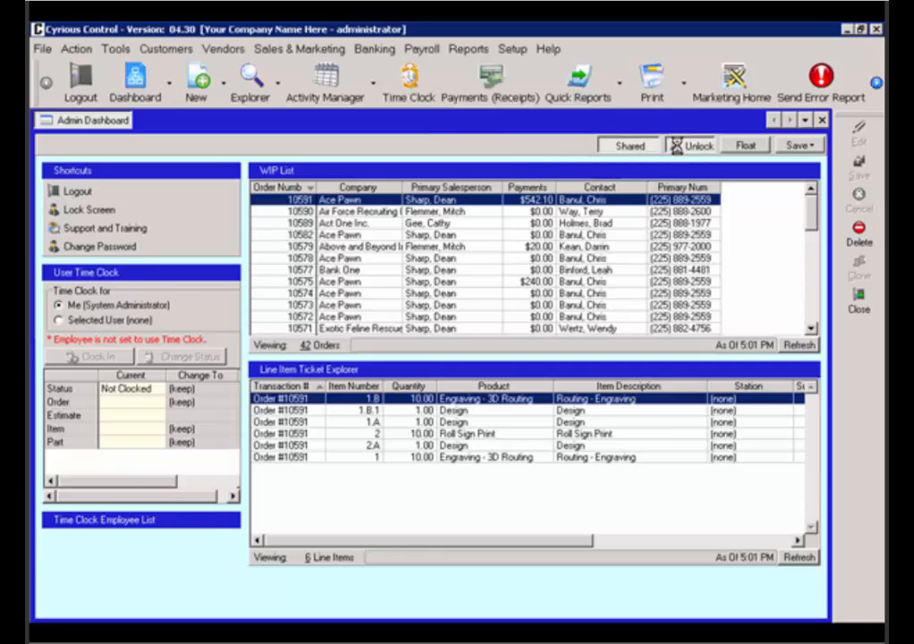
pyautogui.click(679, 148)
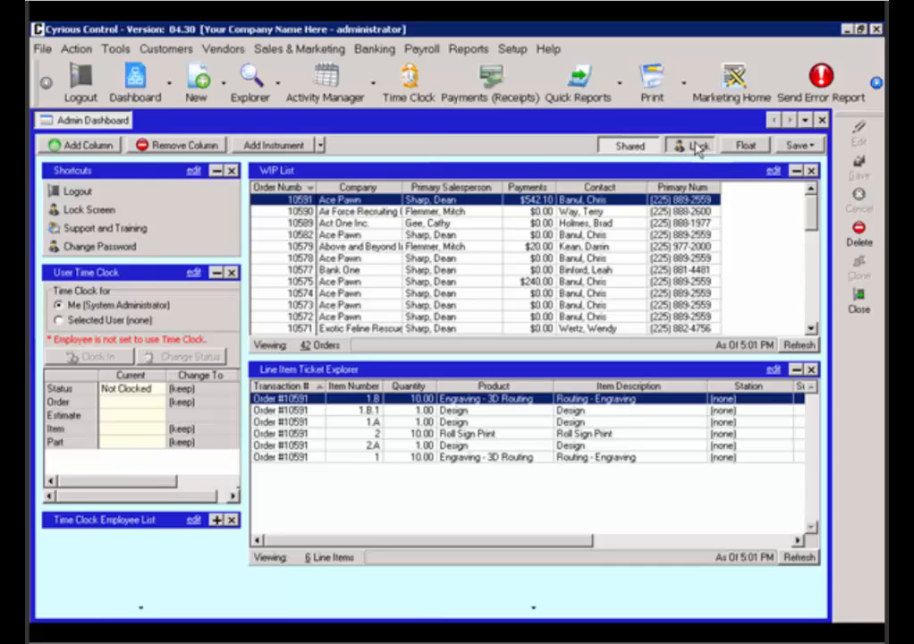
pyautogui.click(697, 148)
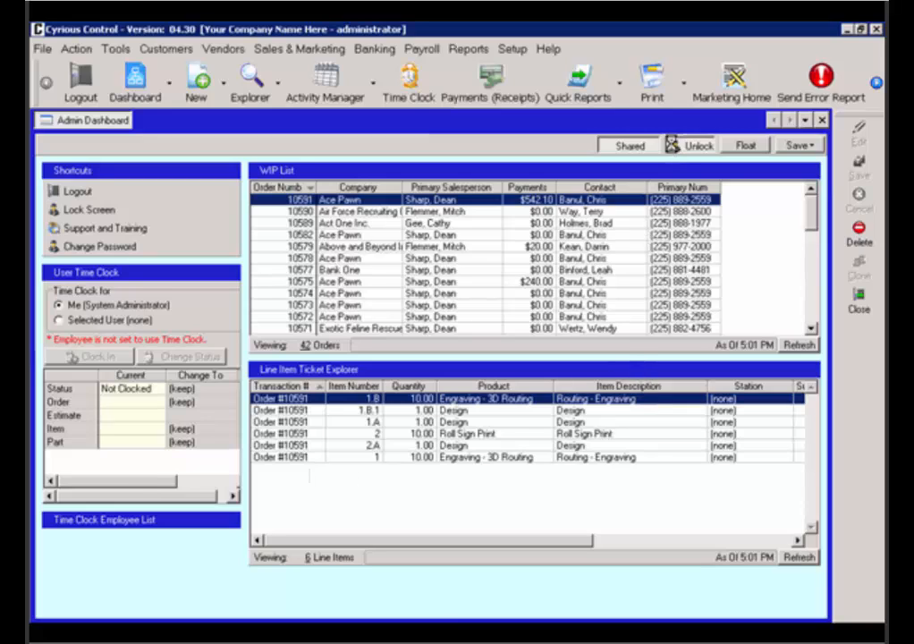
pyautogui.click(673, 148)
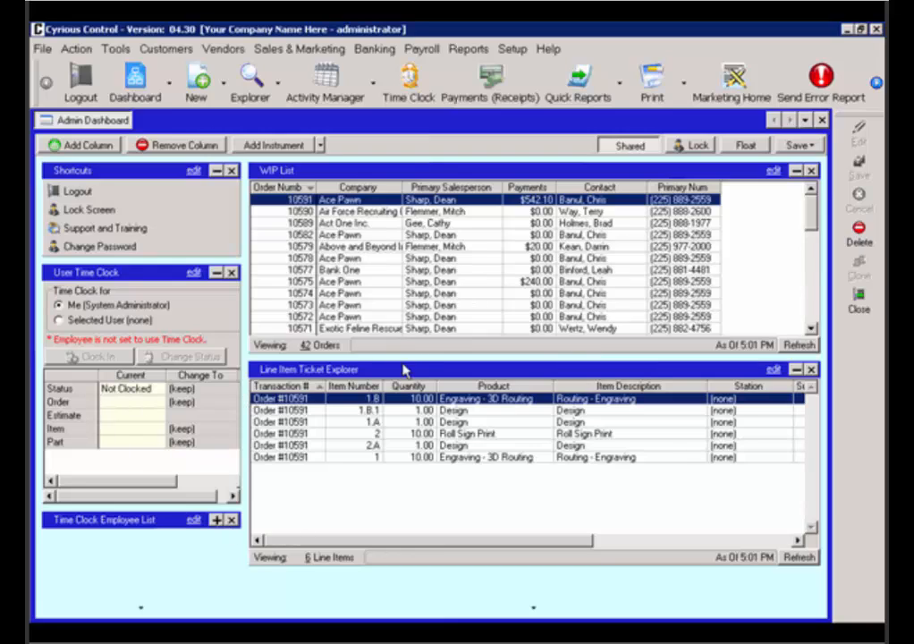
# Step: Float the Admin Dashboard as a separate window, move it around, and anchor it back into the main window
pyautogui.click(749, 146)
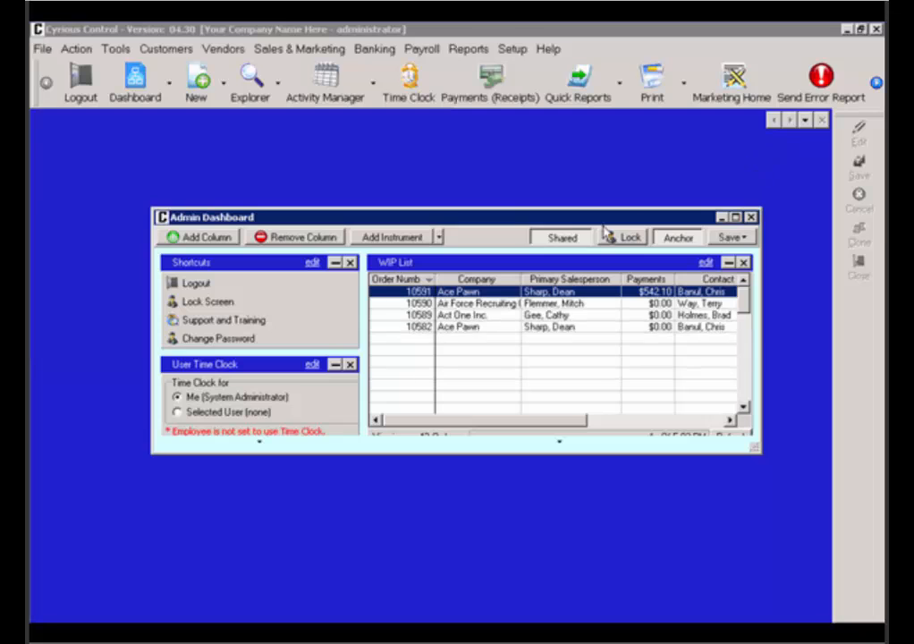
pyautogui.moveTo(565, 219); pyautogui.dragTo(522, 189)
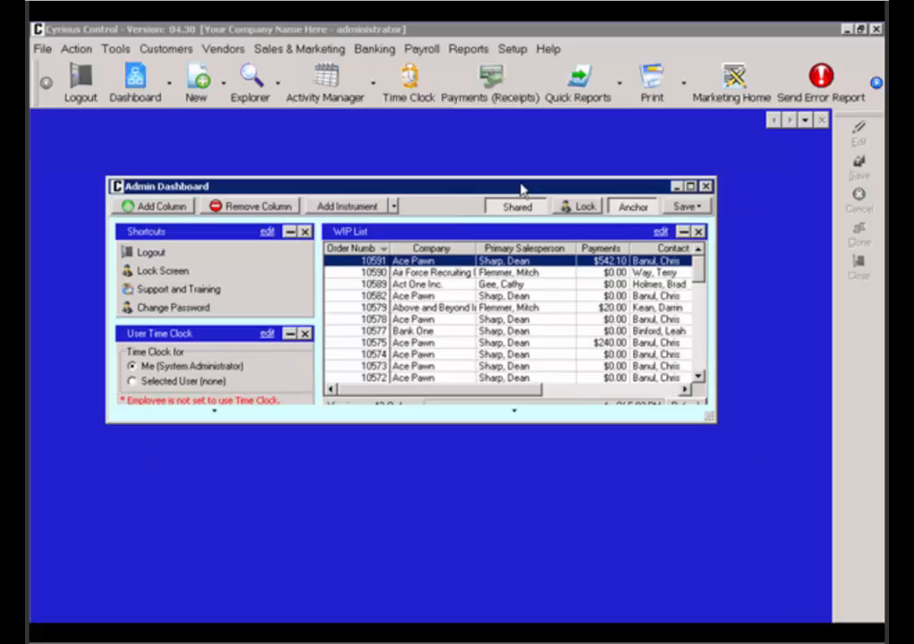
pyautogui.click(633, 207)
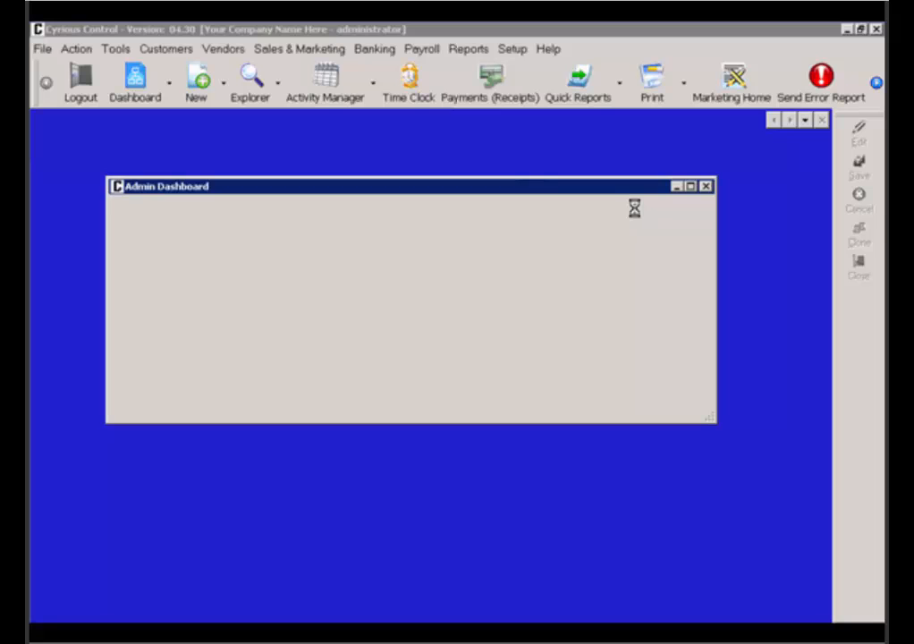